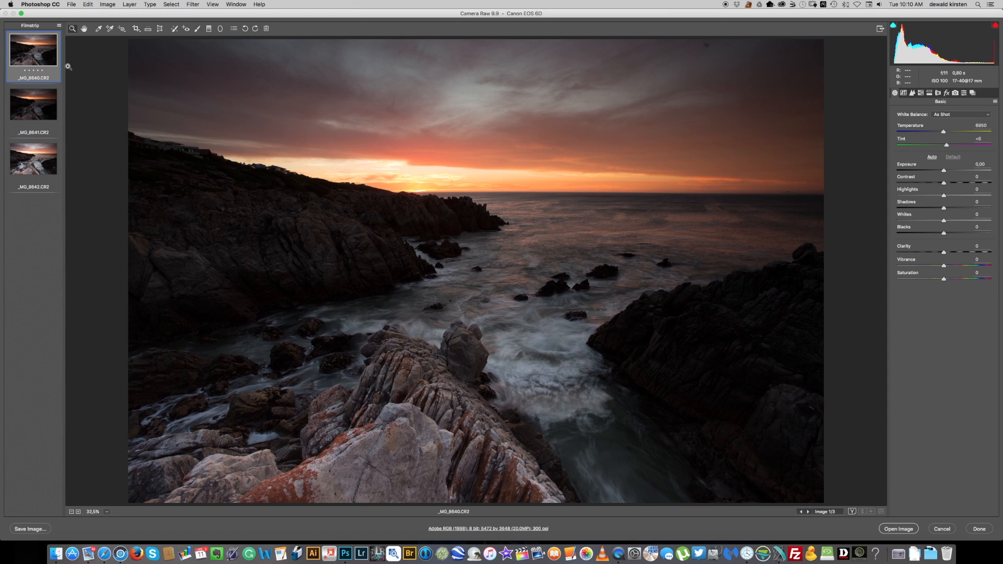
Select all three exposures and set Contrast to +12, Highlights to -15 and Shadows to +21
{"action": "left_click", "coordinate": [50, 171], "text": "shift"}
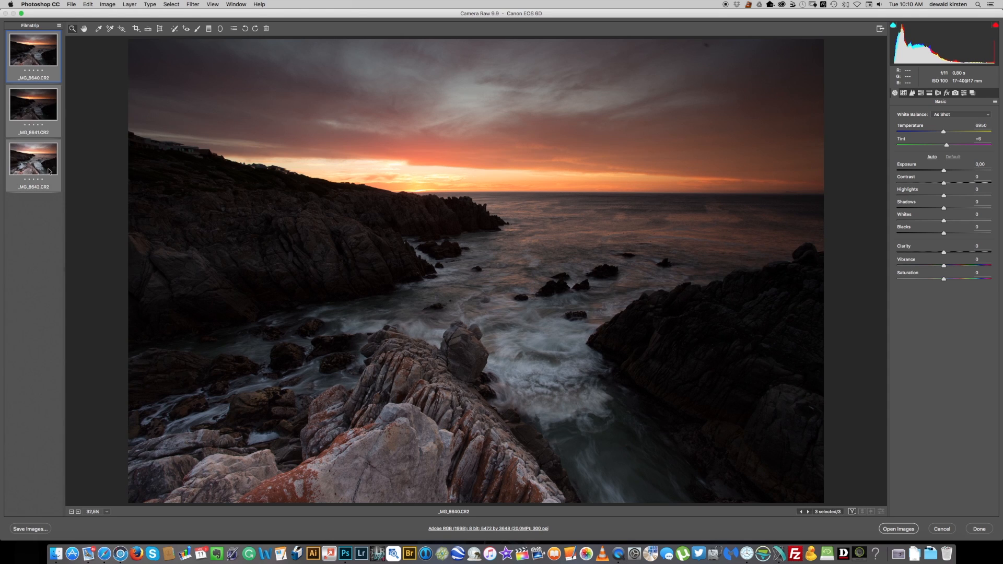
{"action": "left_click", "coordinate": [949, 183]}
{"action": "left_click_drag", "start_coordinate": [943, 195], "coordinate": [953, 208]}
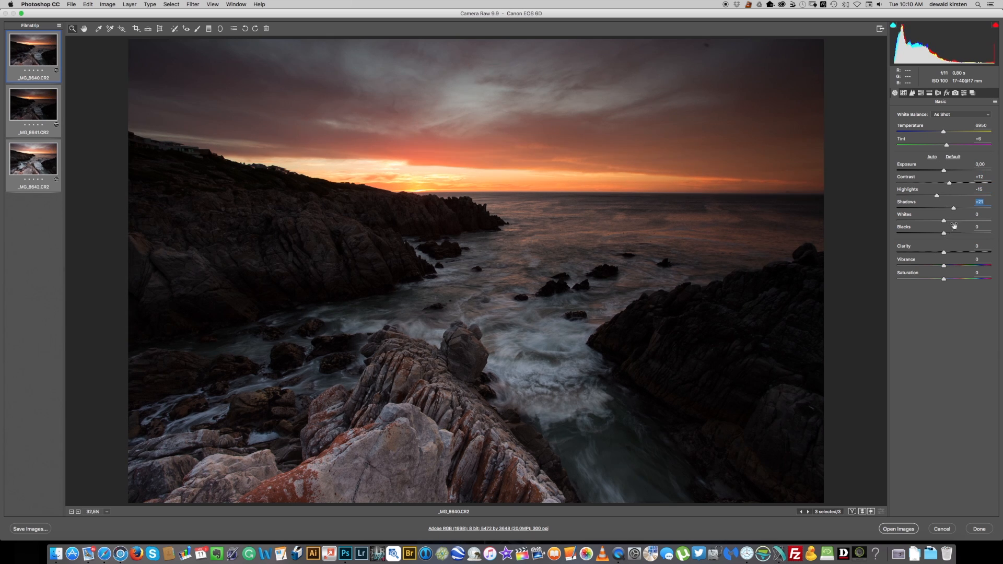
Set Whites to +13, Vibrance to +19 and Clarity to +18 for the three selected exposures
{"action": "left_click", "coordinate": [949, 220]}
{"action": "left_click", "coordinate": [952, 265]}
{"action": "left_click", "coordinate": [952, 252]}
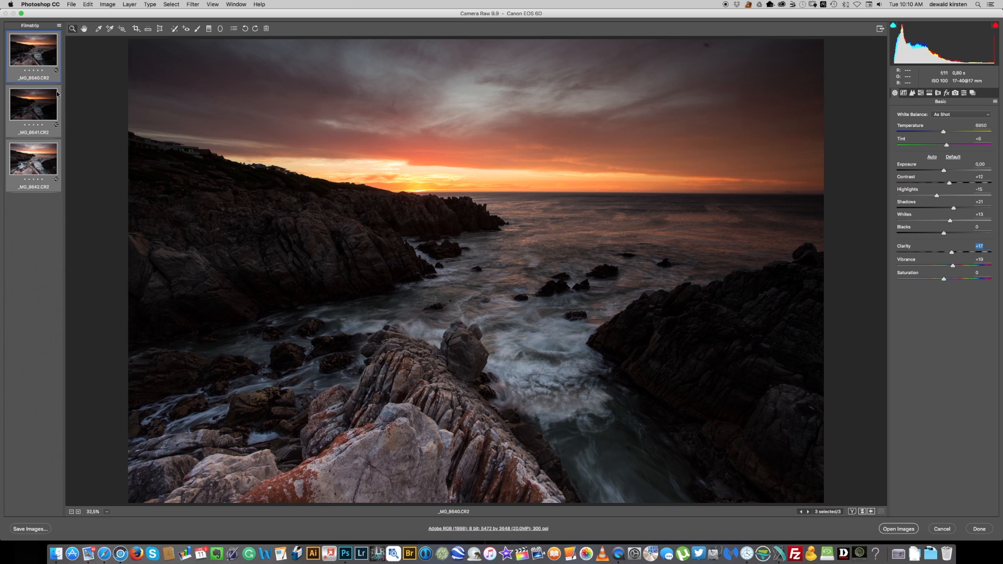
Compare the medium, dark and bright exposures of the seascape by viewing each one in turn
{"action": "left_click", "coordinate": [27, 62]}
{"action": "key", "text": "super+a"}
{"action": "key", "text": "Down"}
{"action": "key", "text": "Down"}
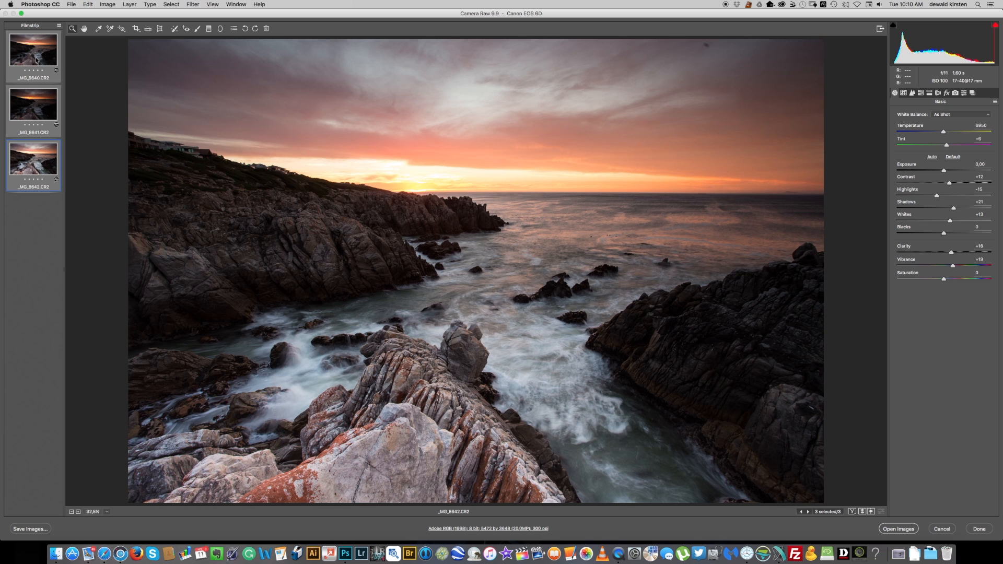
{"action": "left_click", "coordinate": [37, 58]}
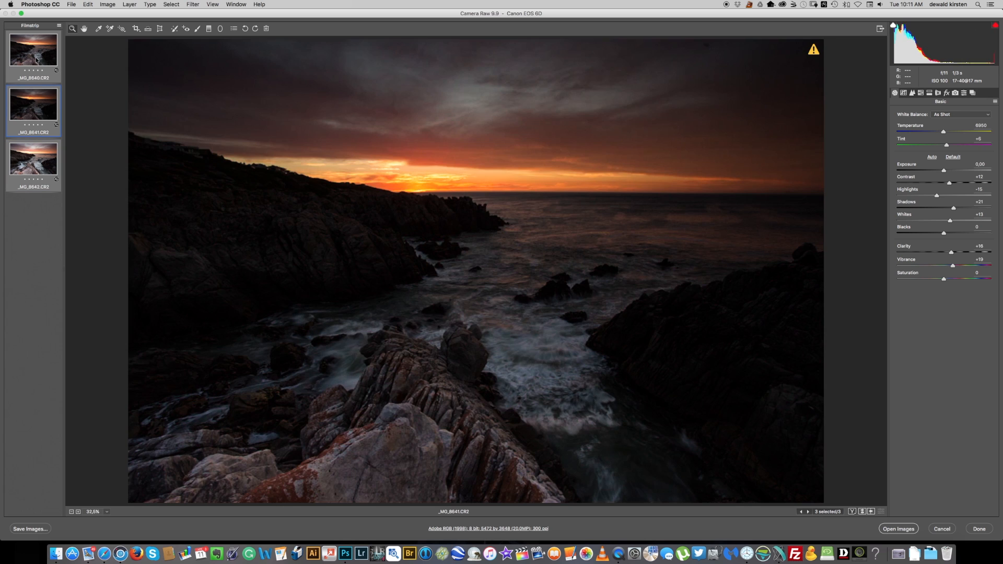
{"action": "key", "text": "Down"}
{"action": "key", "text": "Up"}
{"action": "key", "text": "Down"}
{"action": "key", "text": "Up"}
{"action": "key", "text": "Down"}
{"action": "key", "text": "Down"}
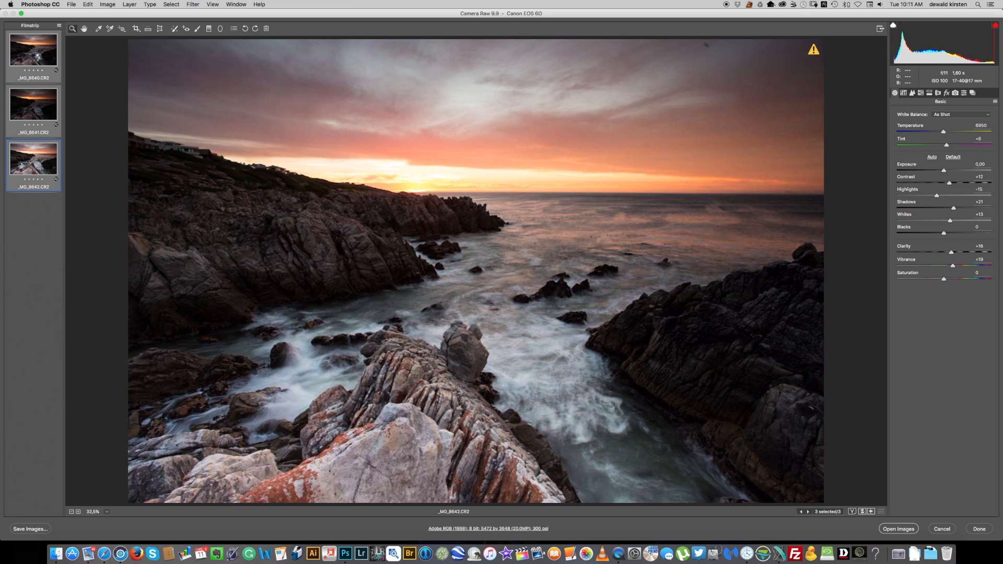
{"action": "key", "text": "Up"}
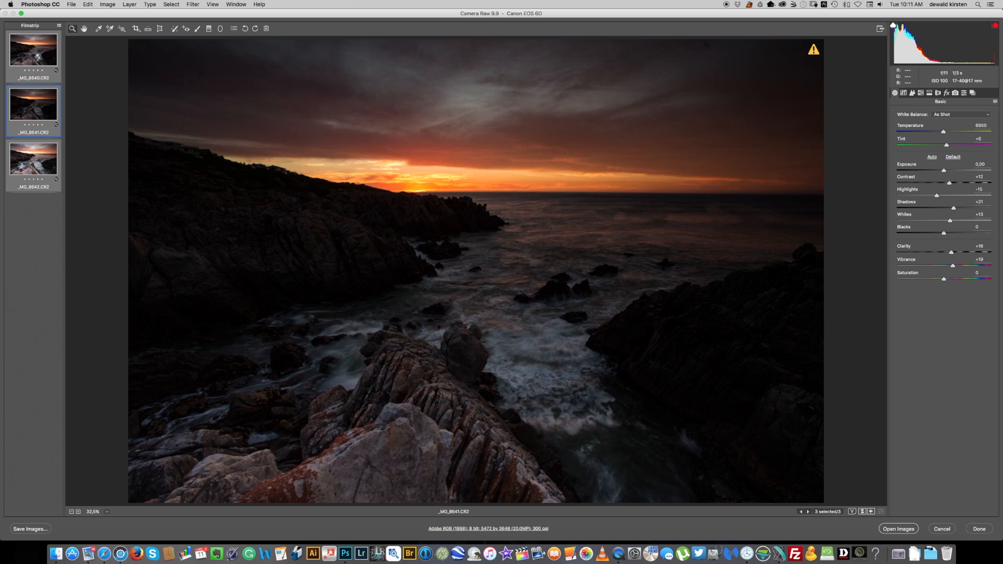
{"action": "left_click", "coordinate": [37, 56]}
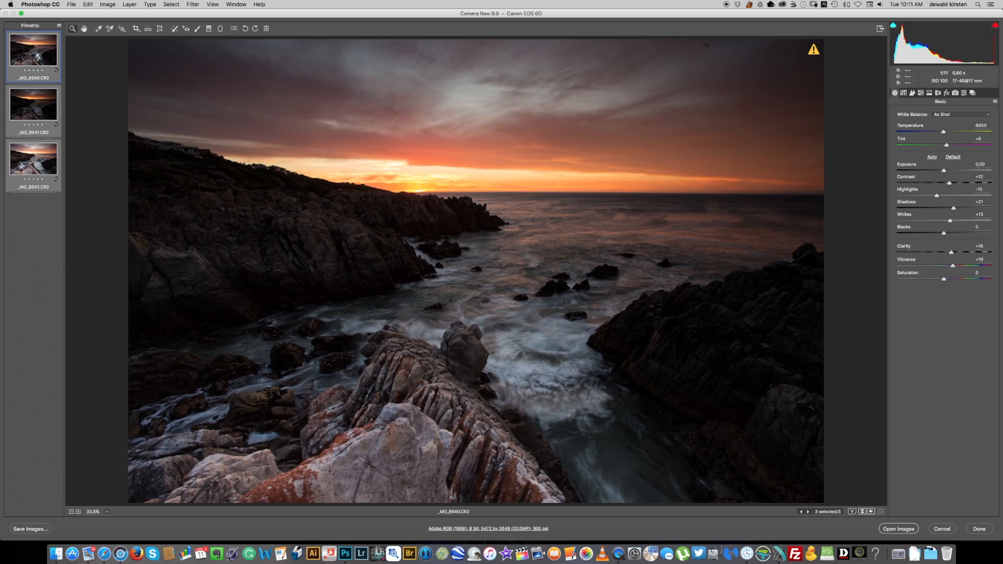
{"action": "key", "text": "Down"}
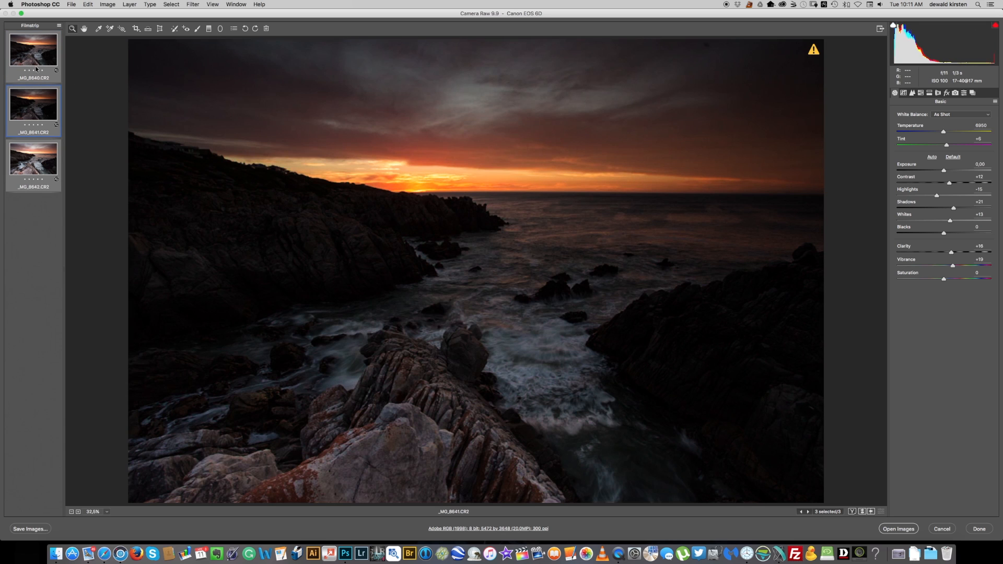
Remove _MG_8640.CR2 from the selection, open _MG_8641.CR2 and _MG_8642.CR2 in Photoshop, and compare the two documents
{"action": "left_click", "coordinate": [39, 72], "text": "super"}
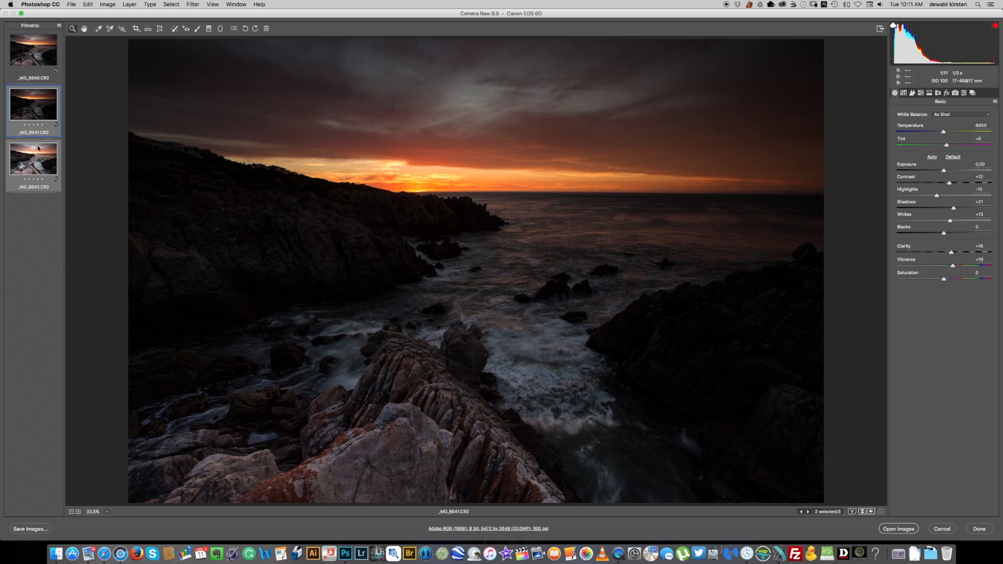
{"action": "left_click", "coordinate": [897, 529]}
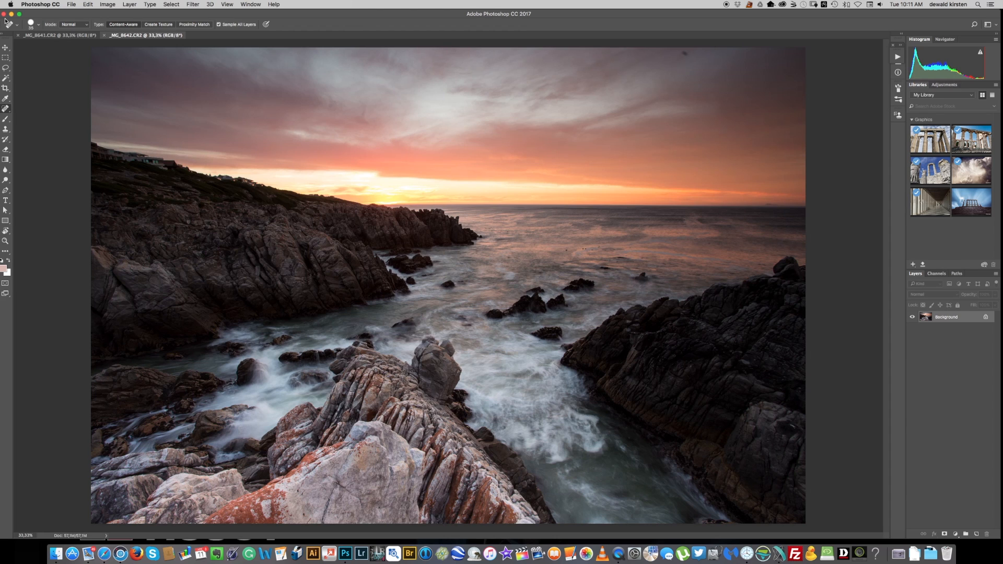
{"action": "left_click", "coordinate": [45, 36]}
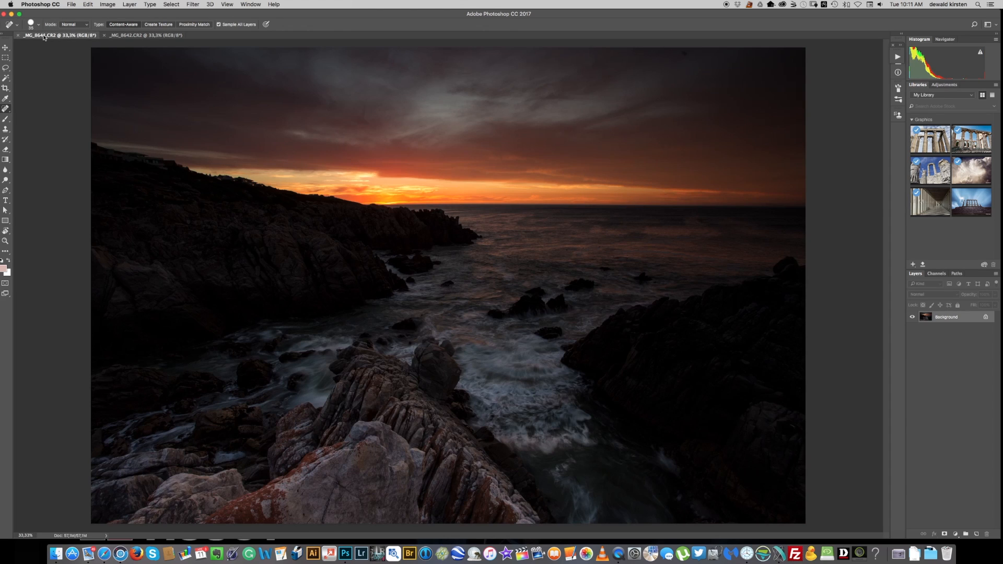
{"action": "left_click", "coordinate": [133, 36]}
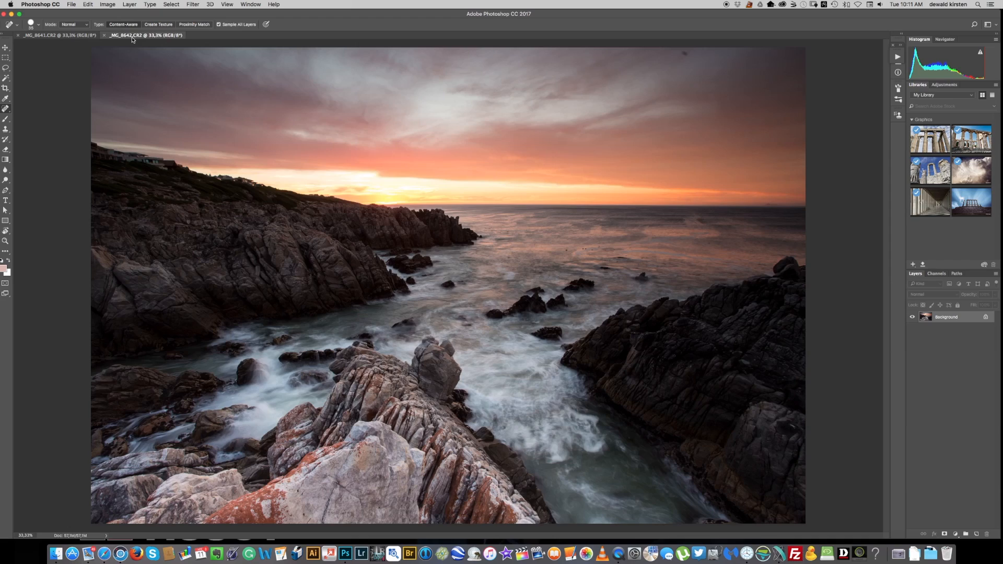
Copy the entire dark _MG_8641.CR2 image and paste it as a layer over the bright _MG_8642.CR2 image
{"action": "left_click", "coordinate": [62, 36]}
{"action": "key", "text": "super+a"}
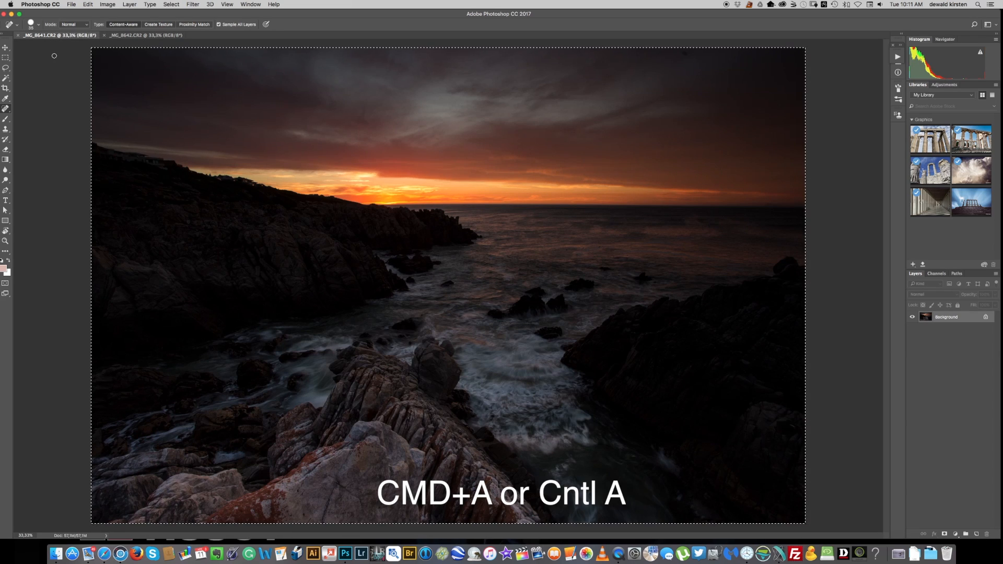
{"action": "key", "text": "super+c"}
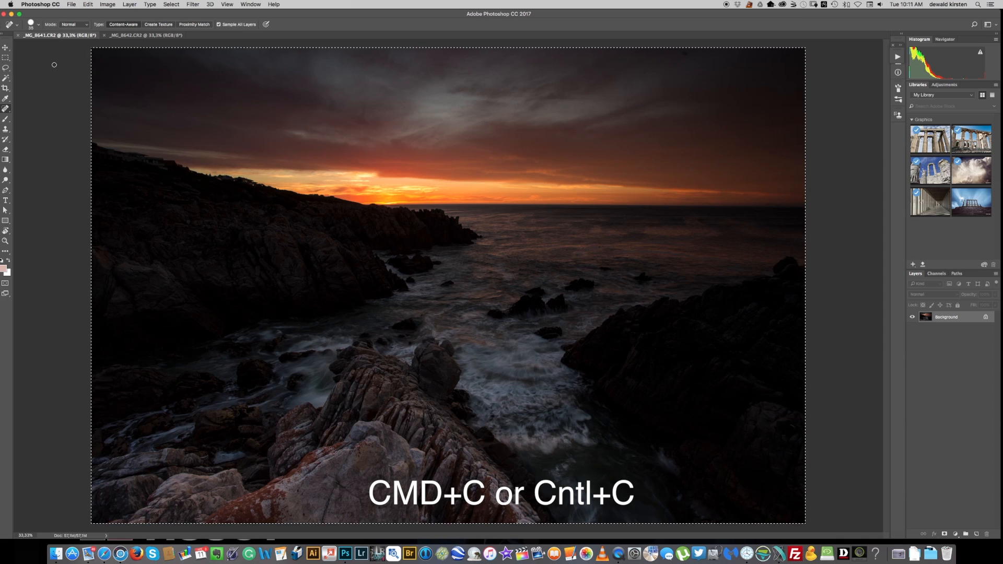
{"action": "left_click", "coordinate": [128, 35]}
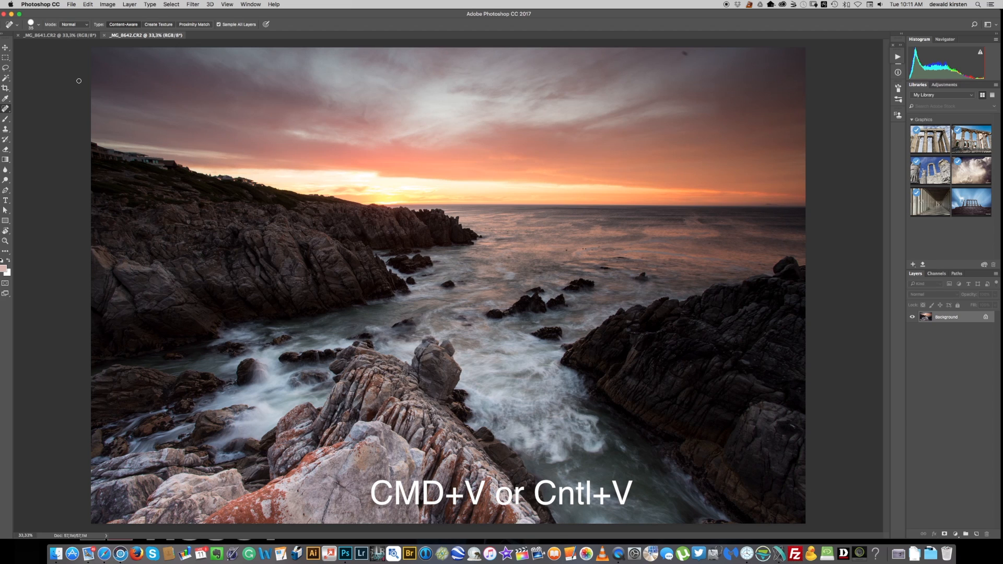
{"action": "key", "text": "super+v"}
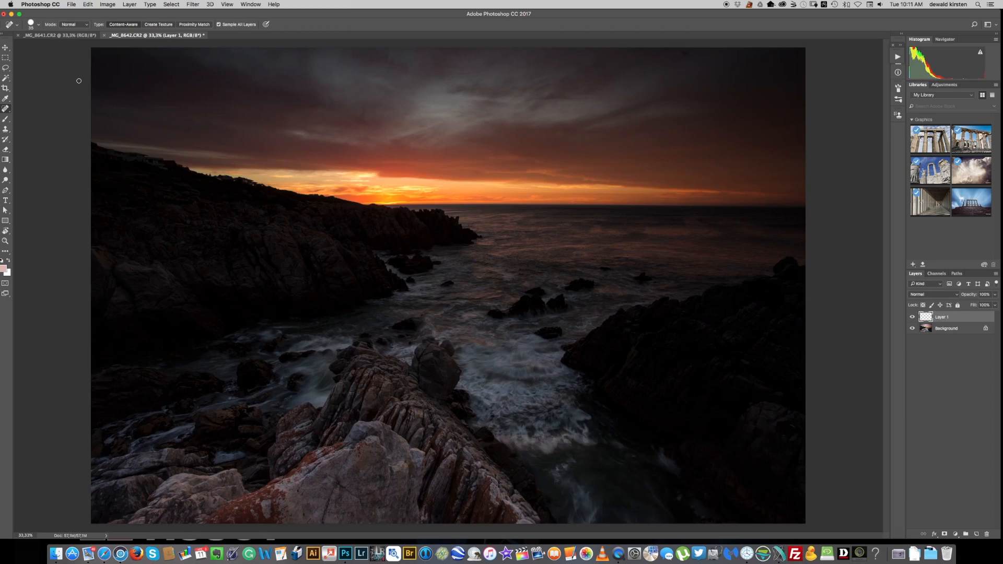
Check the pasted layer against the background by toggling its visibility, and close the _MG_8641.CR2 document without saving
{"action": "left_click", "coordinate": [912, 317]}
{"action": "left_click", "coordinate": [911, 317]}
{"action": "left_click", "coordinate": [18, 35]}
{"action": "left_click", "coordinate": [474, 176]}
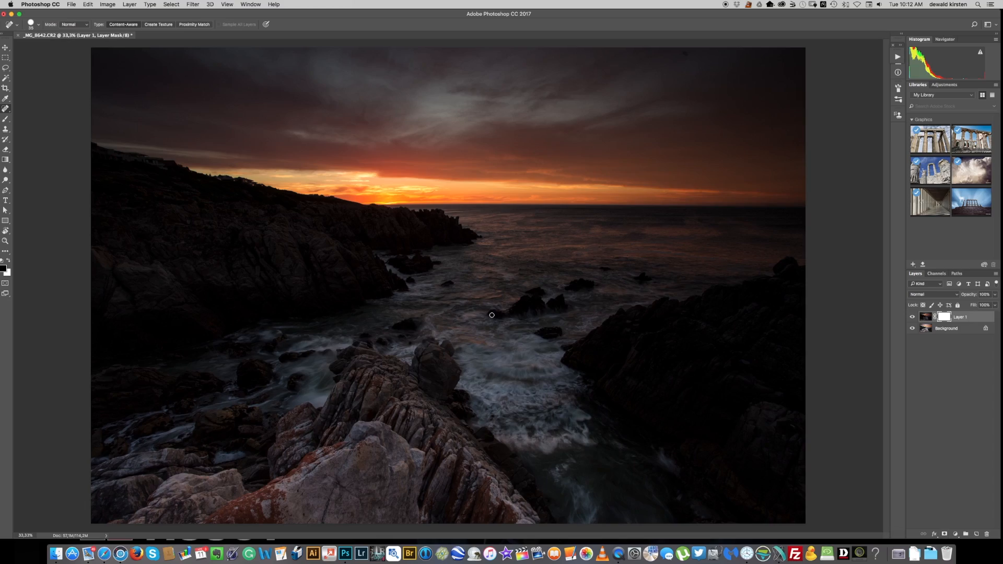
Add a mask to Layer 1 and try white-to-black gradients on it, running from the sky down to the foreground water
{"action": "key", "text": "x"}
{"action": "key", "text": "g"}
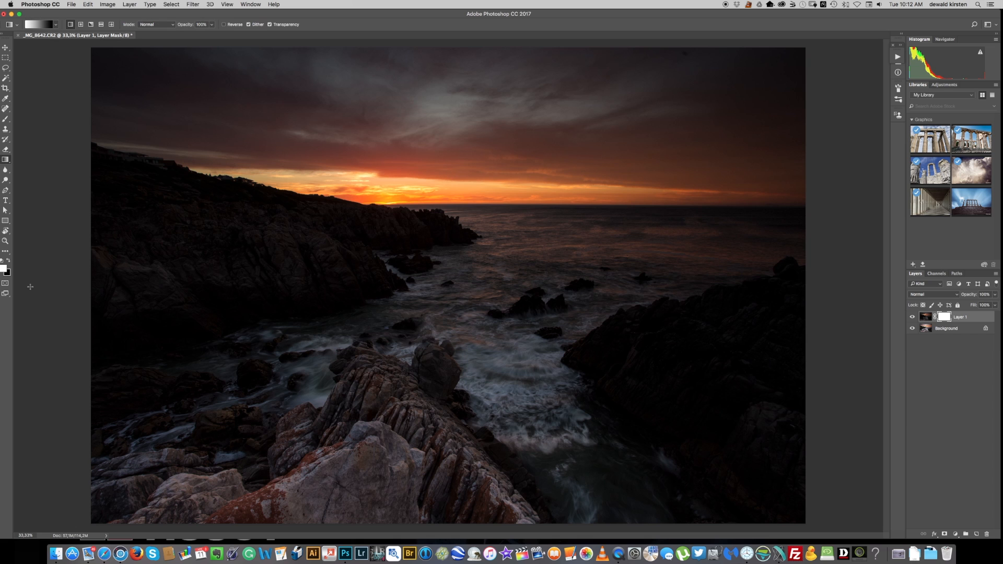
{"action": "left_click_drag", "start_coordinate": [474, 128], "coordinate": [486, 275]}
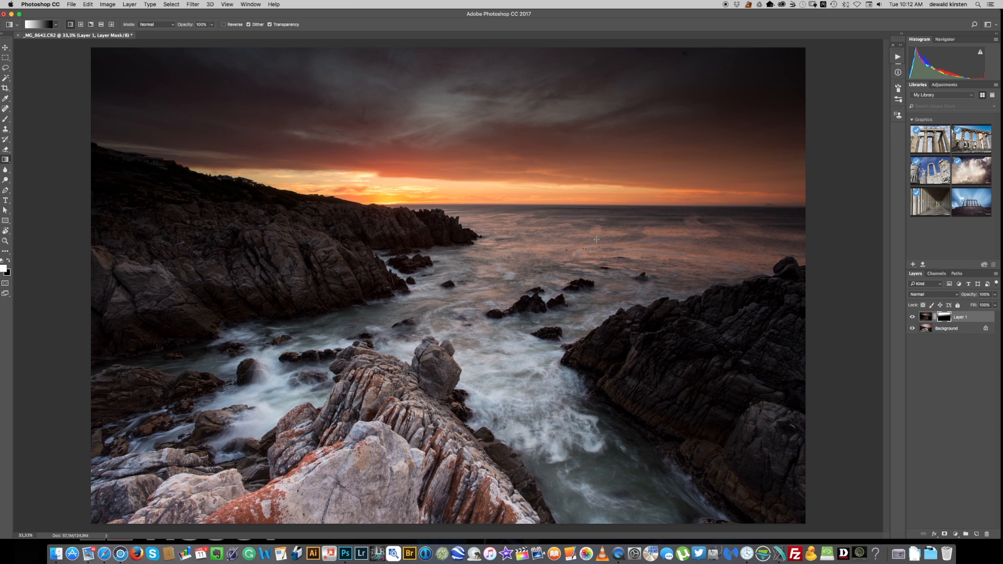
{"action": "left_click_drag", "start_coordinate": [584, 231], "coordinate": [481, 281]}
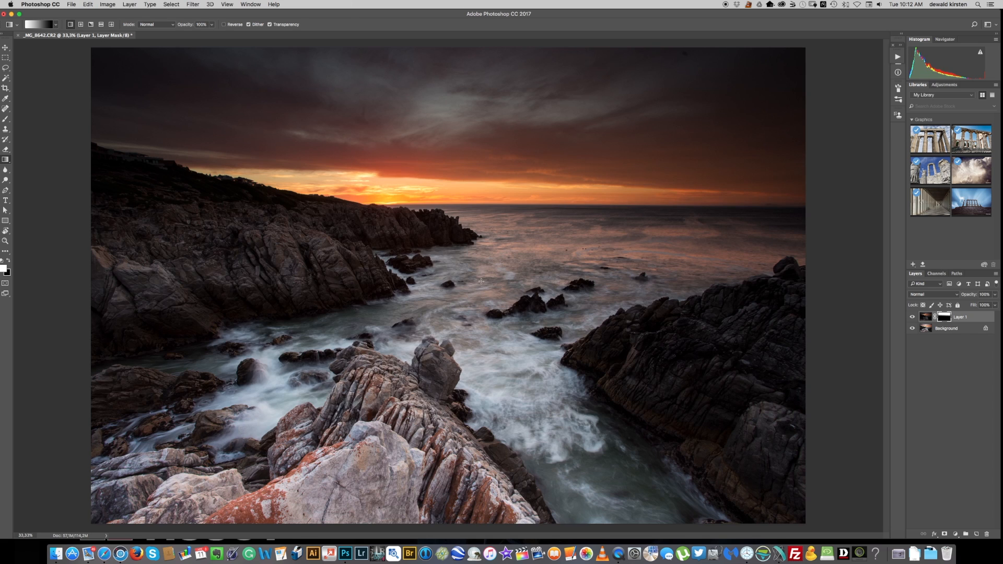
{"action": "key", "text": "super+z"}
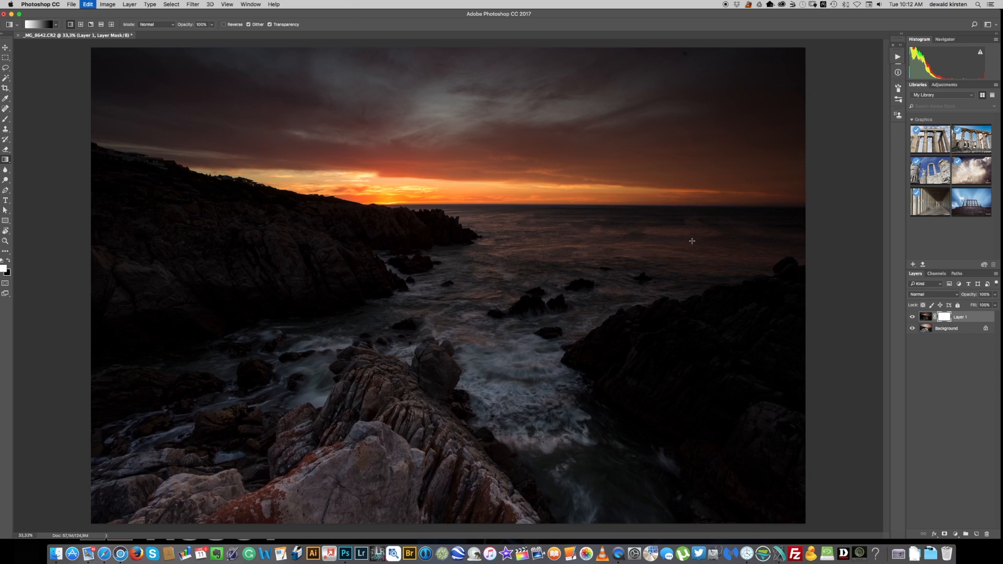
{"action": "left_click_drag", "start_coordinate": [480, 100], "coordinate": [487, 445]}
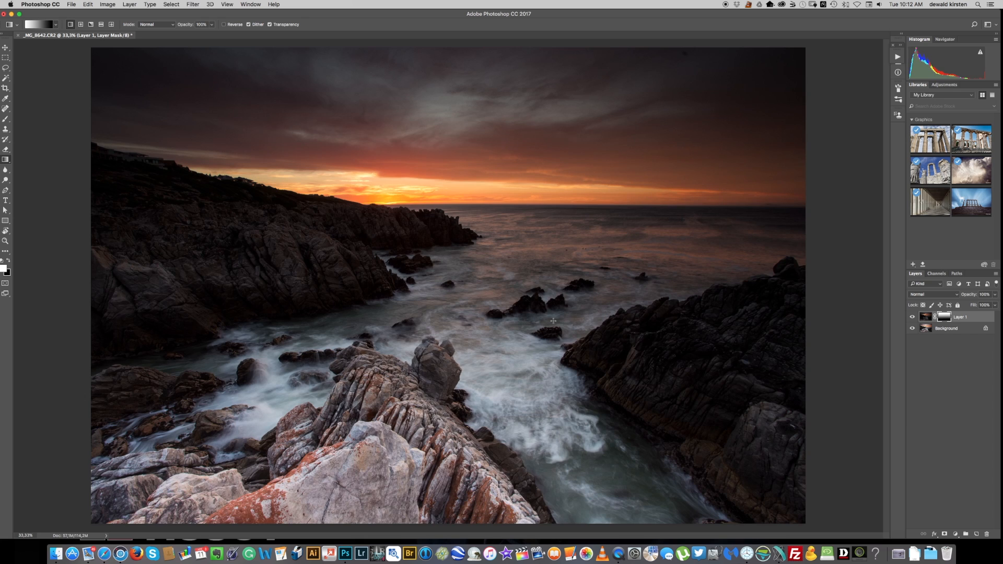
Set the brush opacity to 75%, try a white stroke on the mask over the left cliff, and undo it
{"action": "key", "text": "b"}
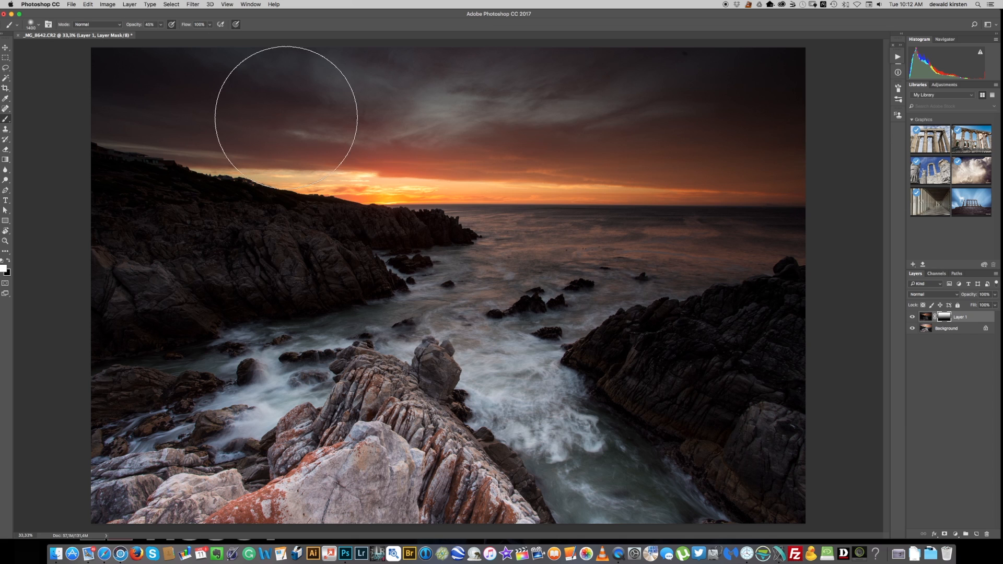
{"action": "left_click", "coordinate": [160, 24]}
{"action": "left_click_drag", "start_coordinate": [168, 38], "coordinate": [173, 34]}
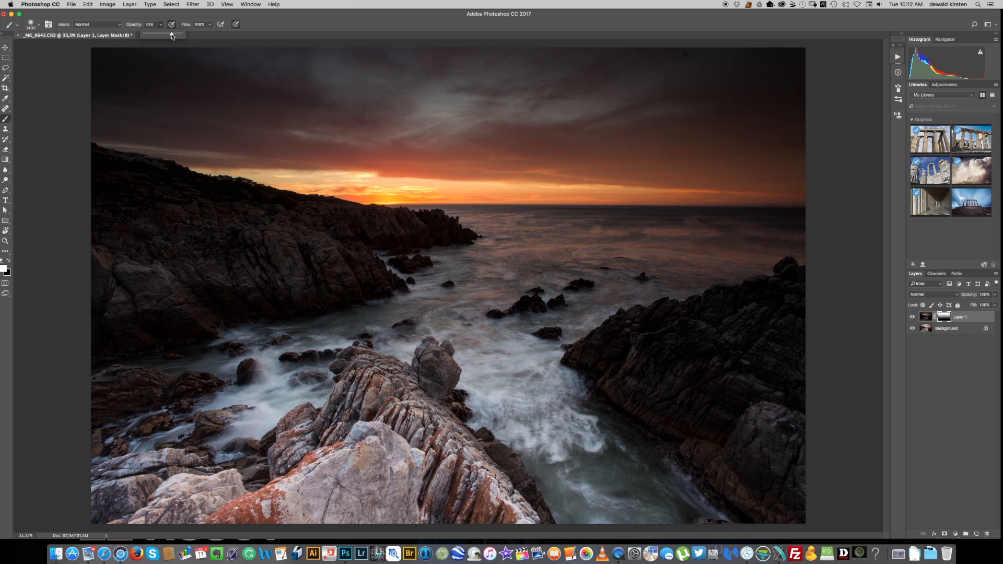
{"action": "left_click_drag", "start_coordinate": [193, 267], "coordinate": [197, 291]}
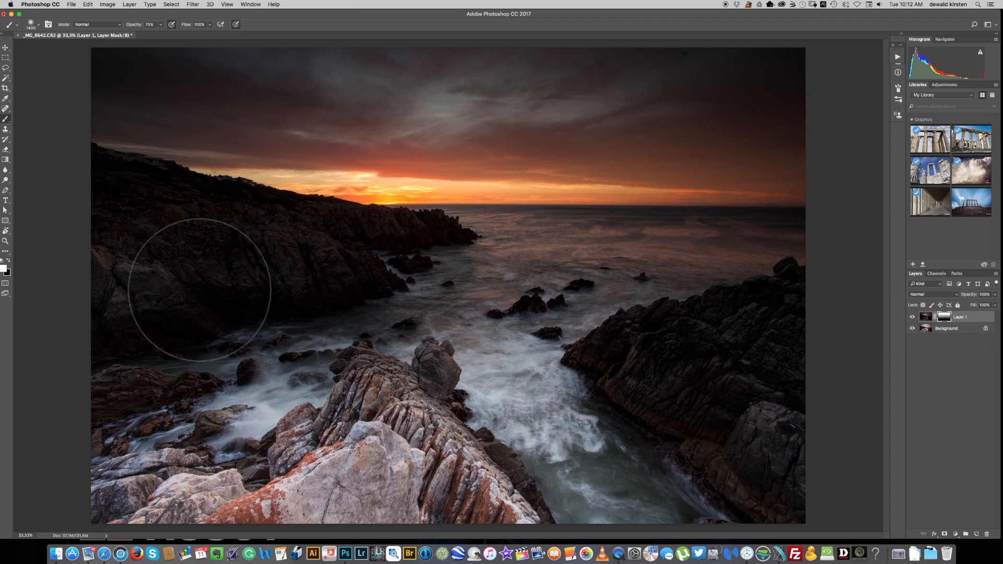
{"action": "key", "text": "super+z"}
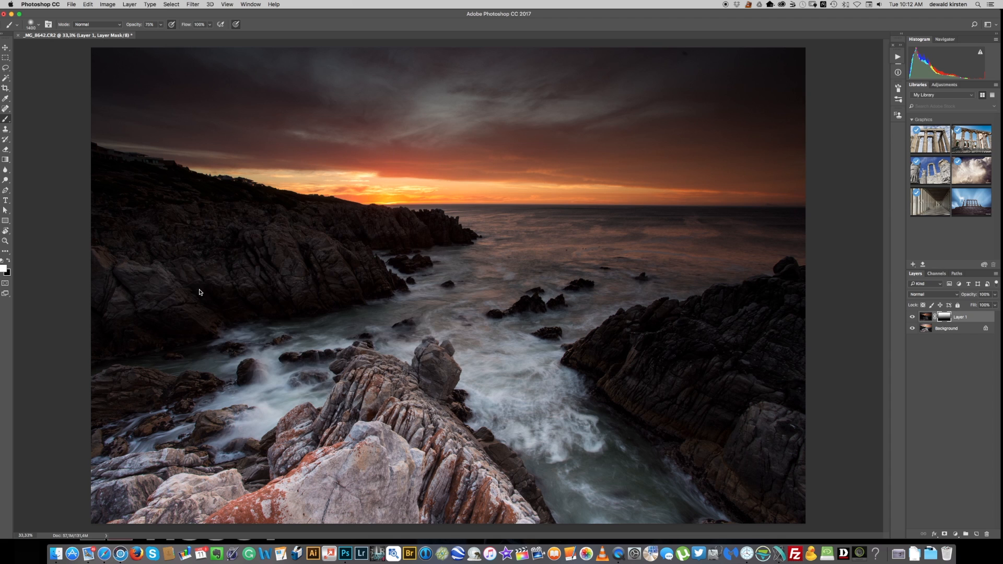
Paint black on Layer 1's mask over the left cliff, the sea, the right-hand rocks and the upper sky
{"action": "key", "text": "x"}
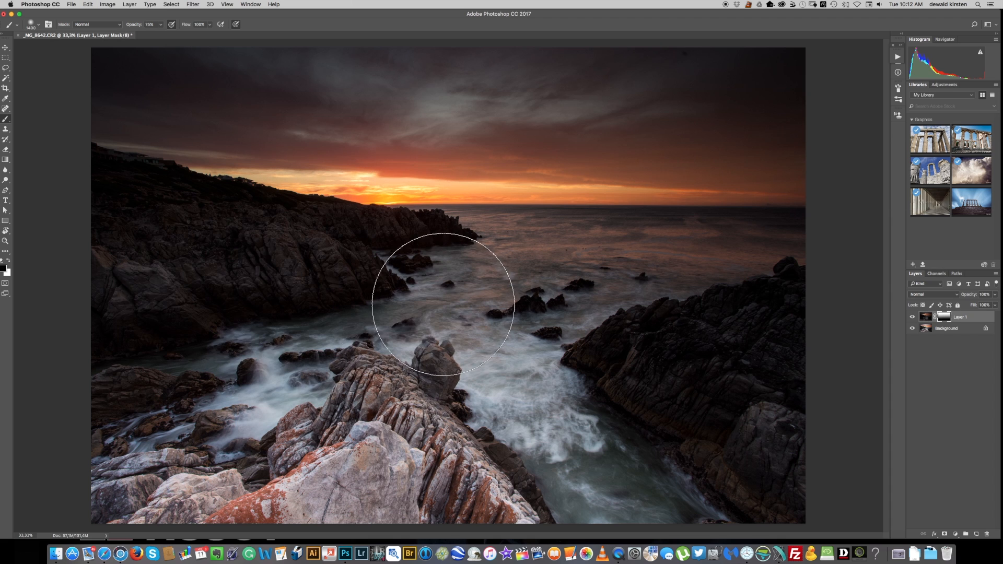
{"action": "left_click_drag", "start_coordinate": [425, 291], "coordinate": [224, 287]}
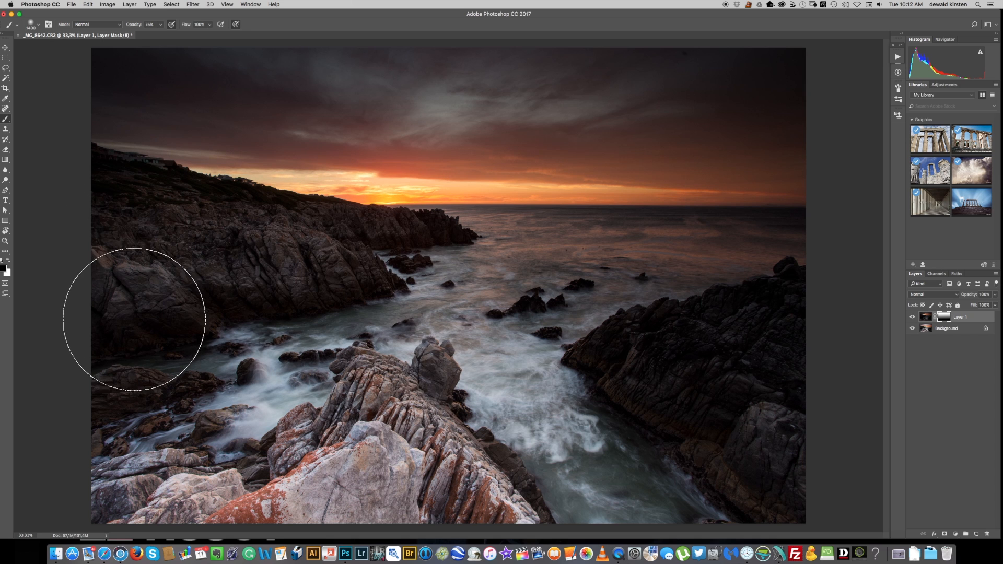
{"action": "left_click_drag", "start_coordinate": [525, 289], "coordinate": [728, 287]}
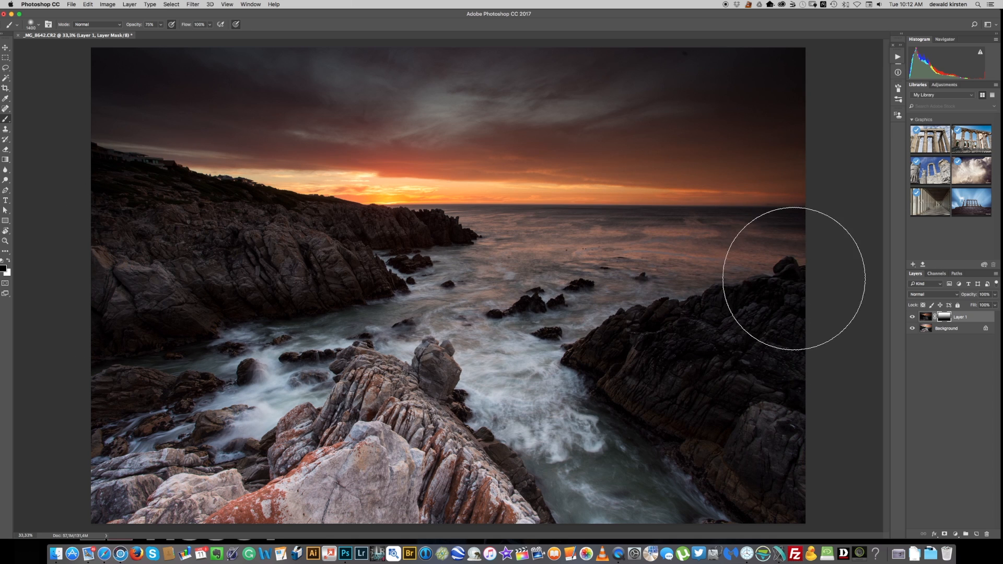
{"action": "mouse_move", "coordinate": [718, 47]}
{"action": "left_mouse_down"}
{"action": "mouse_move", "coordinate": [780, 68]}
{"action": "mouse_move", "coordinate": [541, 28]}
{"action": "mouse_move", "coordinate": [56, 23]}
{"action": "left_mouse_up"}
{"action": "left_click_drag", "start_coordinate": [182, 33], "coordinate": [896, 56]}
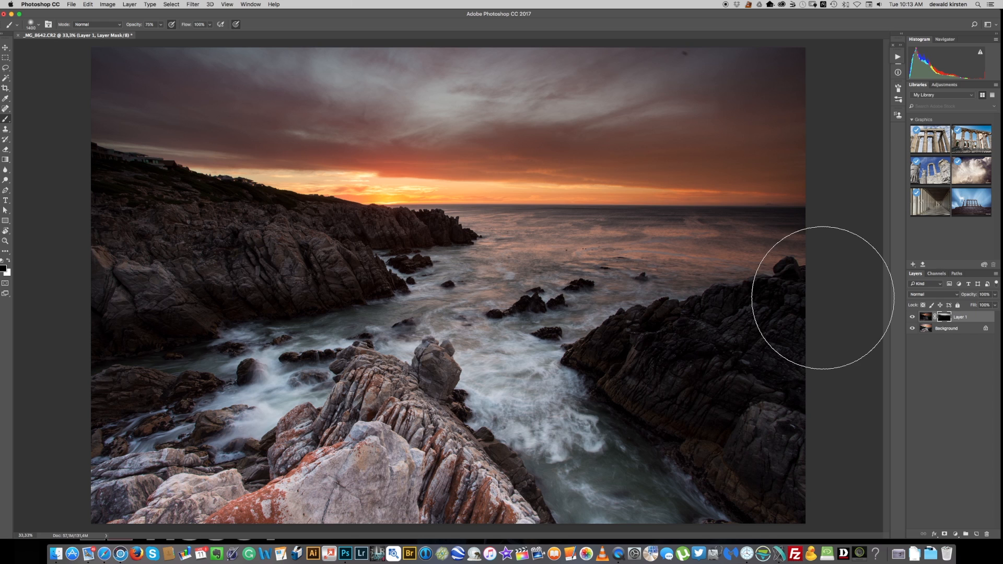
Delete Layer 1's painted mask without applying it, and add a fresh white mask to the layer
{"action": "left_click_drag", "start_coordinate": [944, 320], "coordinate": [988, 535]}
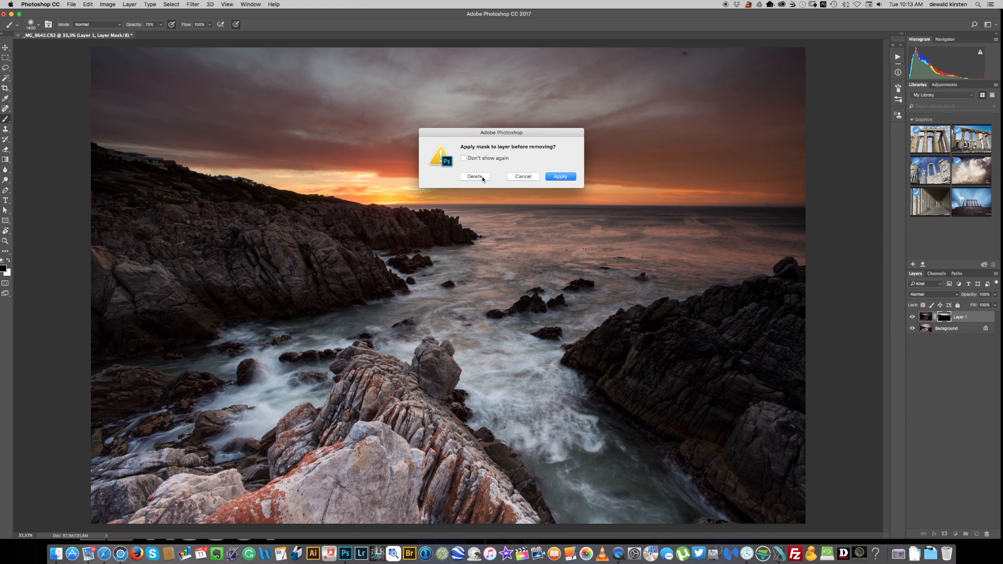
{"action": "left_click", "coordinate": [475, 177]}
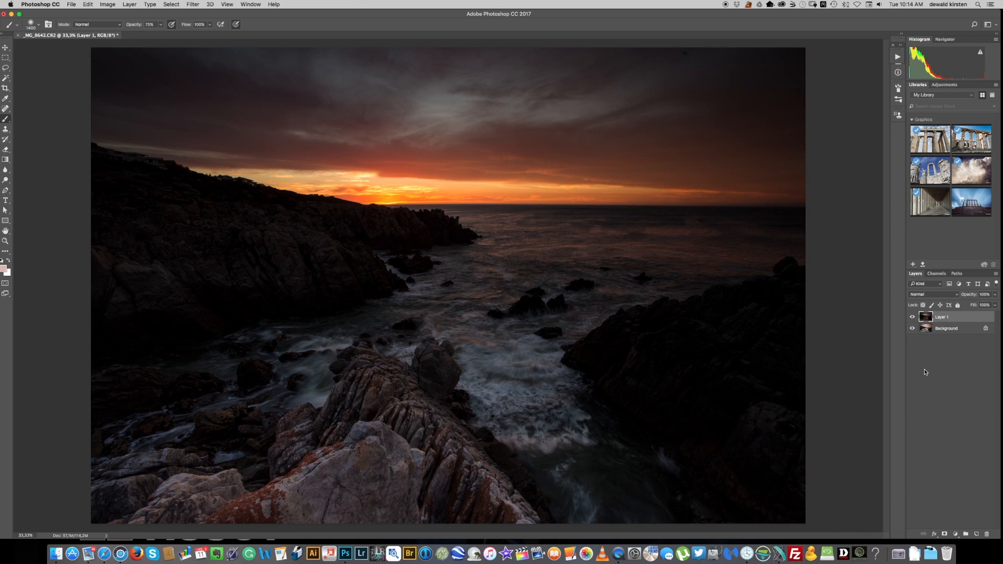
{"action": "left_click", "coordinate": [944, 534]}
Hide Layer 1, use Apply Image on its mask with the merged RGB image, Multiply blending and 100% opacity, and inspect the mask alone
{"action": "left_click", "coordinate": [913, 317]}
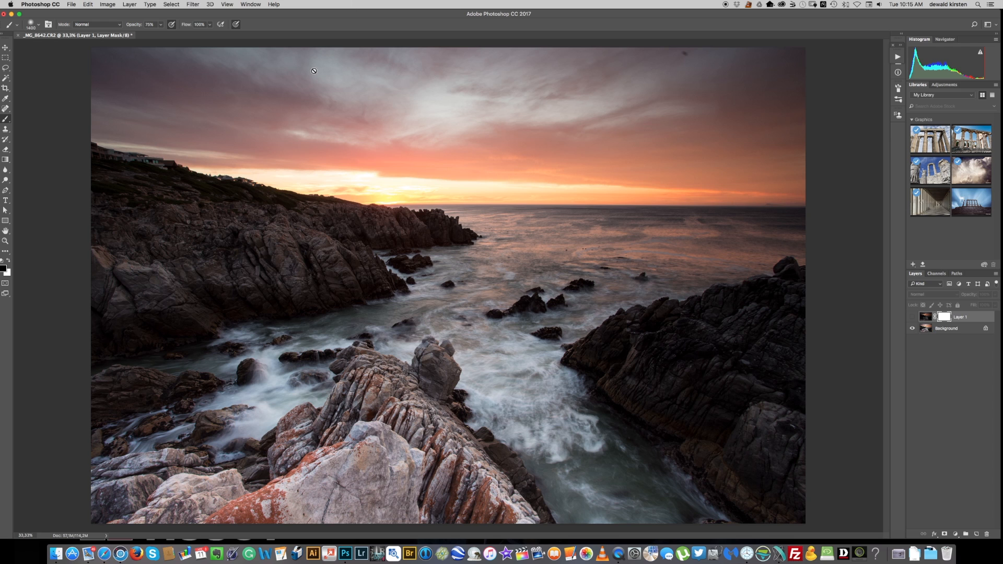
{"action": "left_click", "coordinate": [107, 5]}
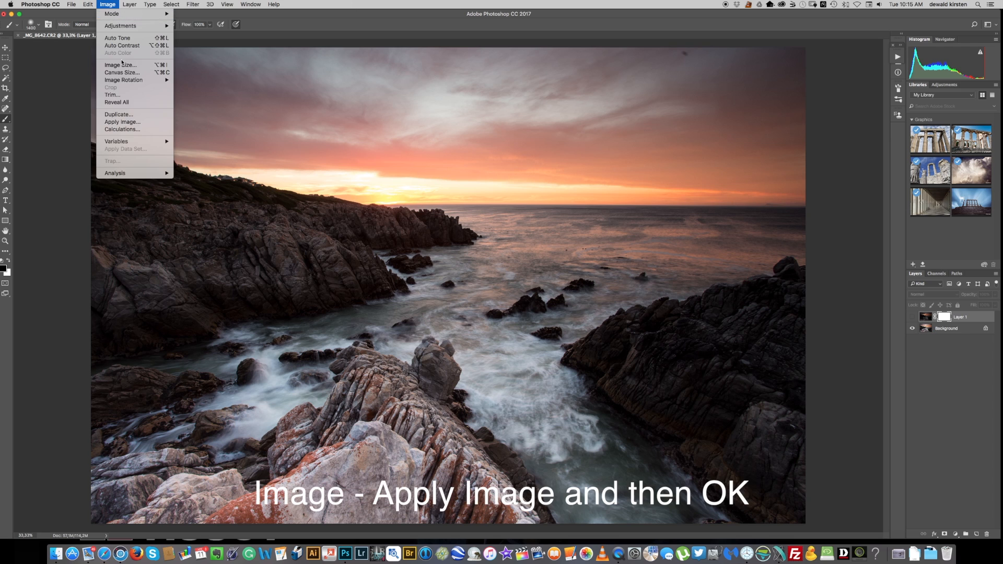
{"action": "left_click", "coordinate": [127, 122]}
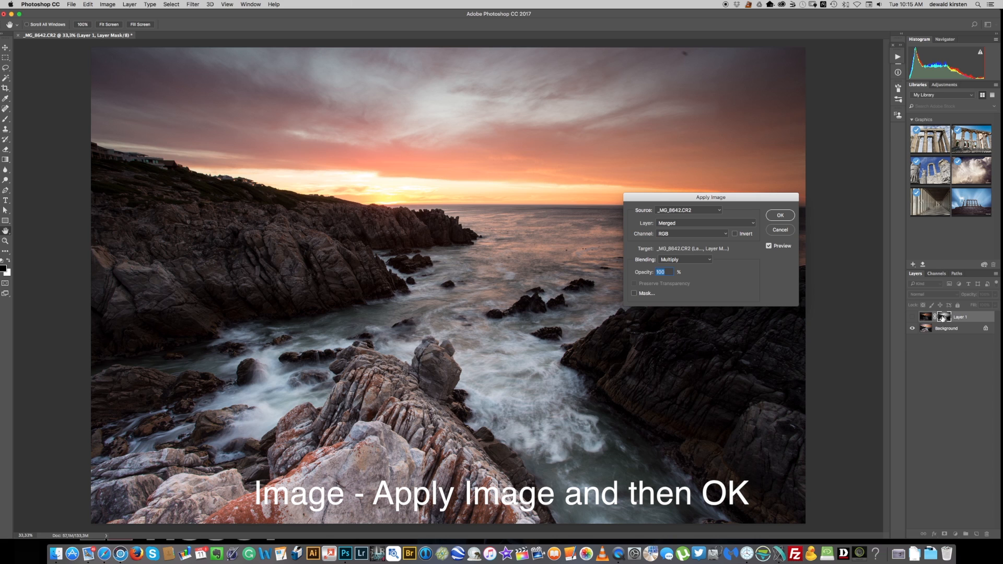
{"action": "left_click", "coordinate": [779, 216]}
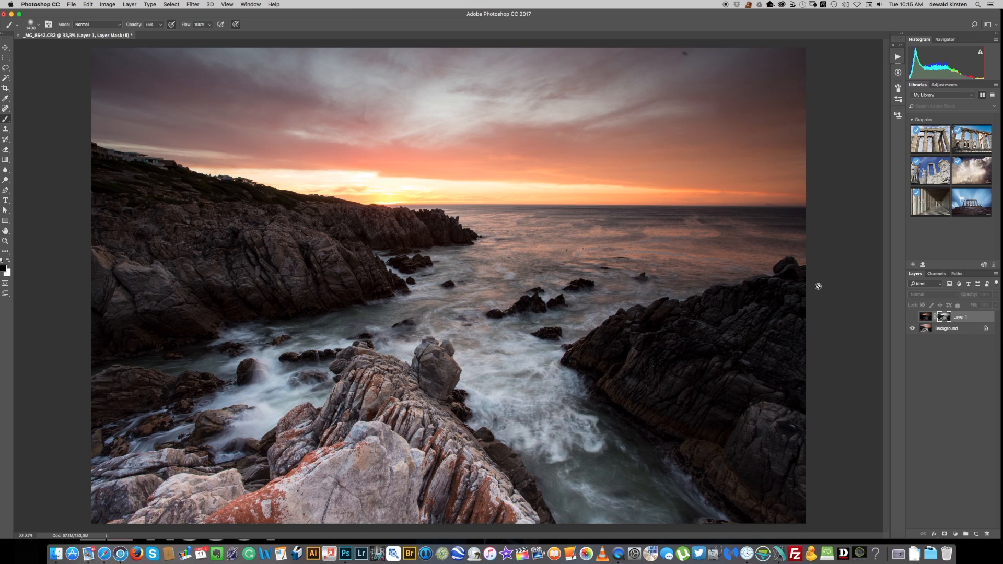
{"action": "left_click", "coordinate": [946, 318], "text": "alt"}
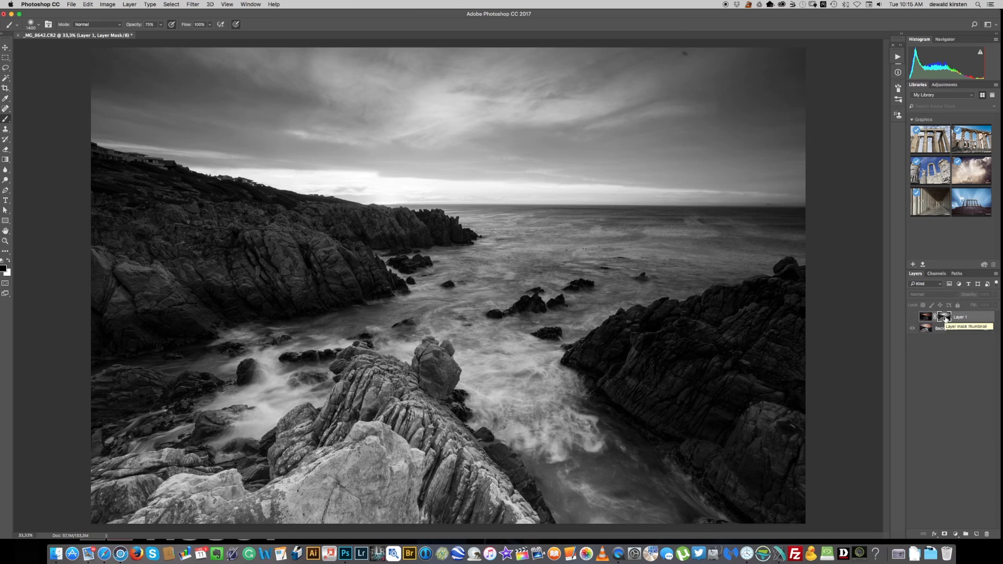
{"action": "left_click", "coordinate": [946, 319], "text": "alt"}
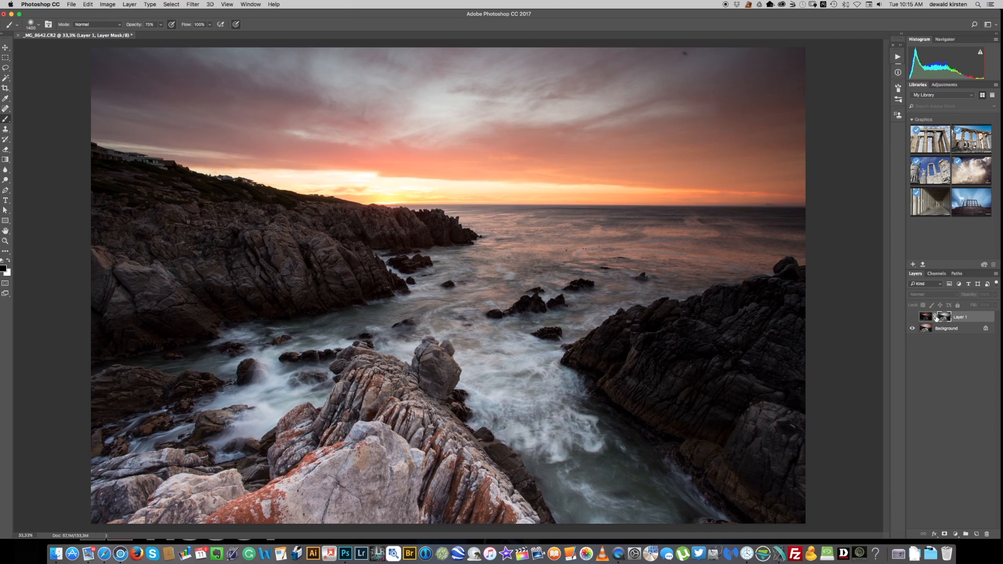
{"action": "left_click", "coordinate": [942, 319], "text": "alt"}
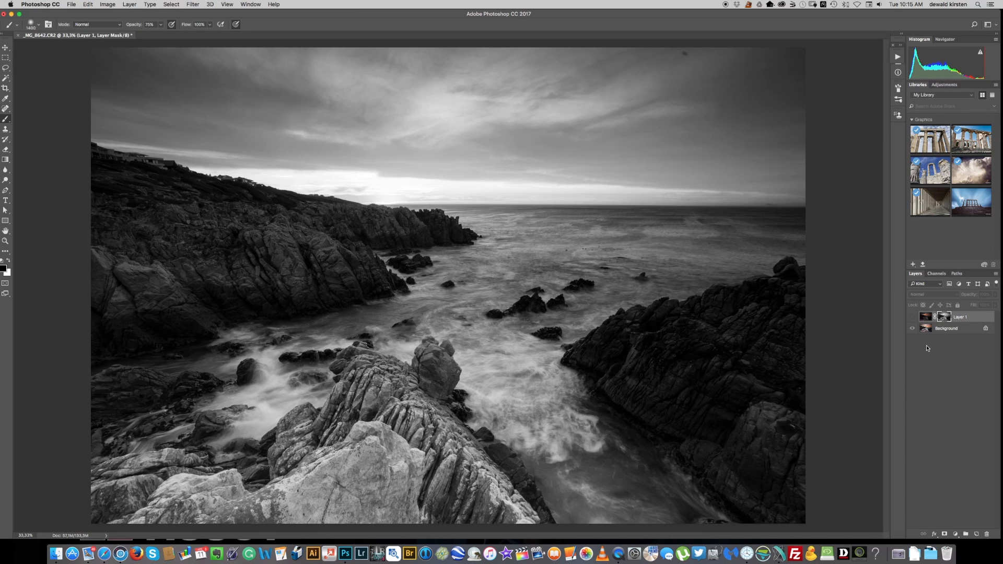
{"action": "left_click", "coordinate": [942, 318], "text": "alt"}
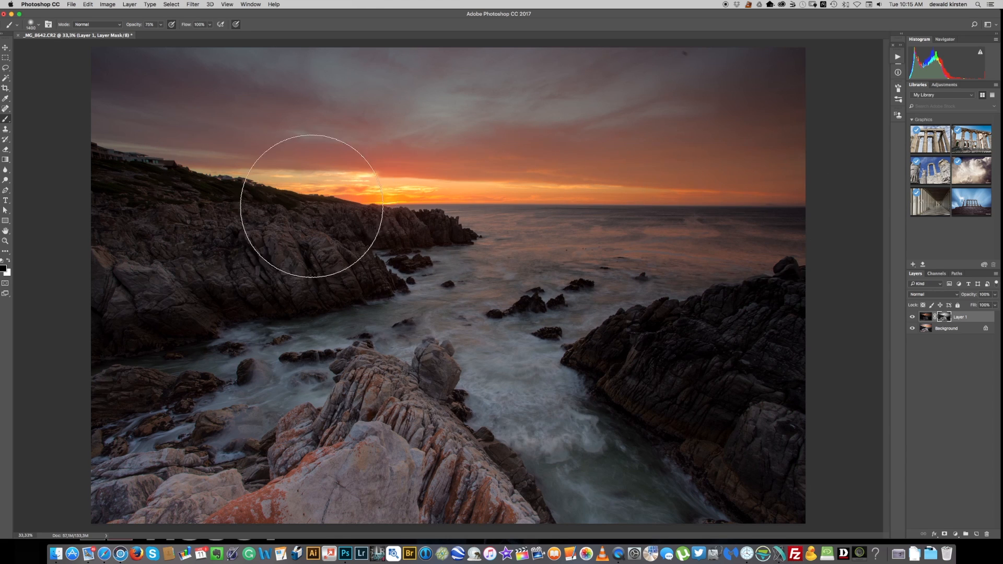
With Layer 1 hidden, apply the merged image to its mask a second time in Multiply mode, and show the layer again
{"action": "left_click", "coordinate": [912, 317]}
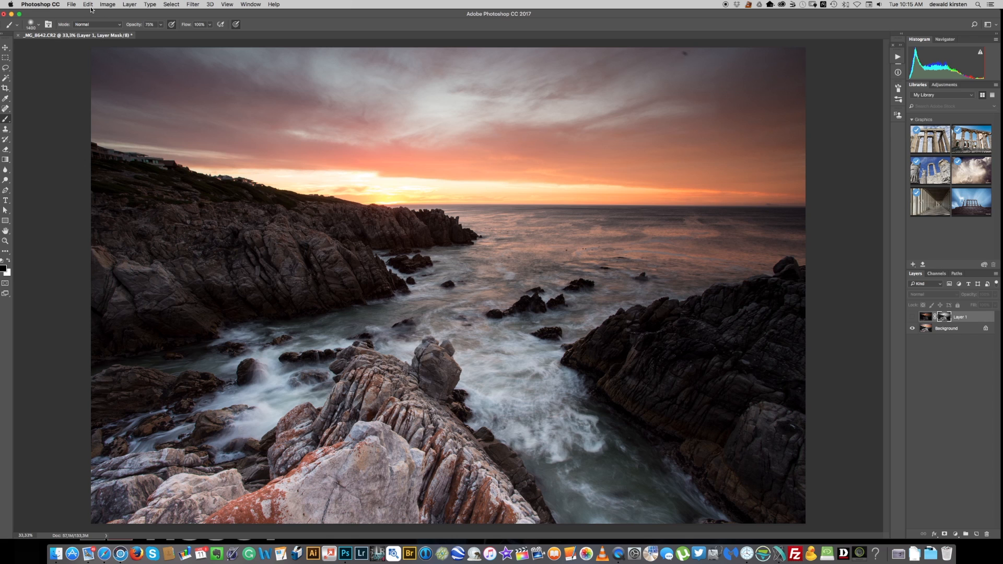
{"action": "left_click", "coordinate": [108, 5]}
{"action": "left_click", "coordinate": [127, 120]}
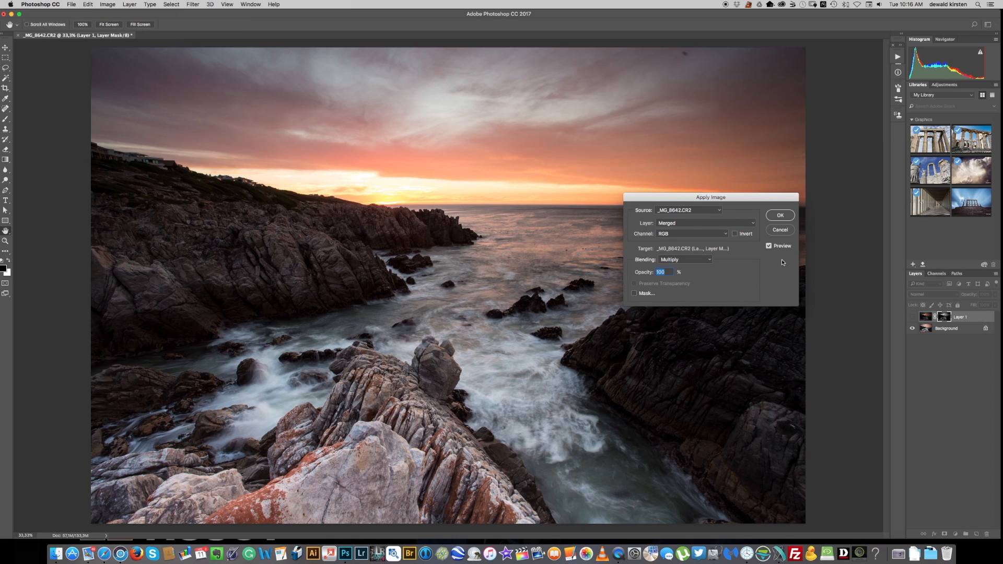
{"action": "left_click", "coordinate": [780, 214]}
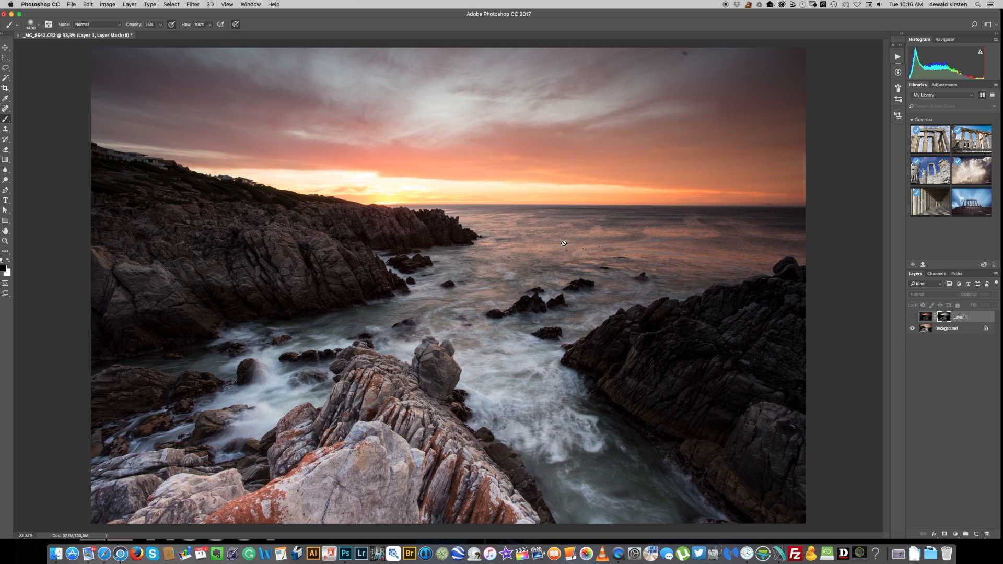
{"action": "left_click", "coordinate": [912, 317]}
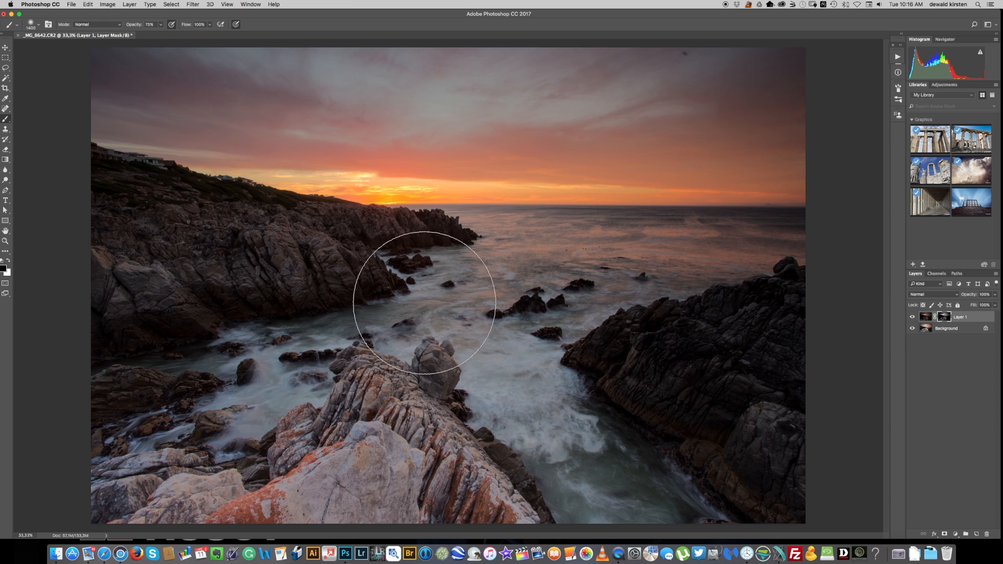
Paint black on Layer 1's mask over the foreground water, left cliff and upper sky, raising the brush opacity to 100%
{"action": "left_click_drag", "start_coordinate": [522, 354], "coordinate": [466, 351]}
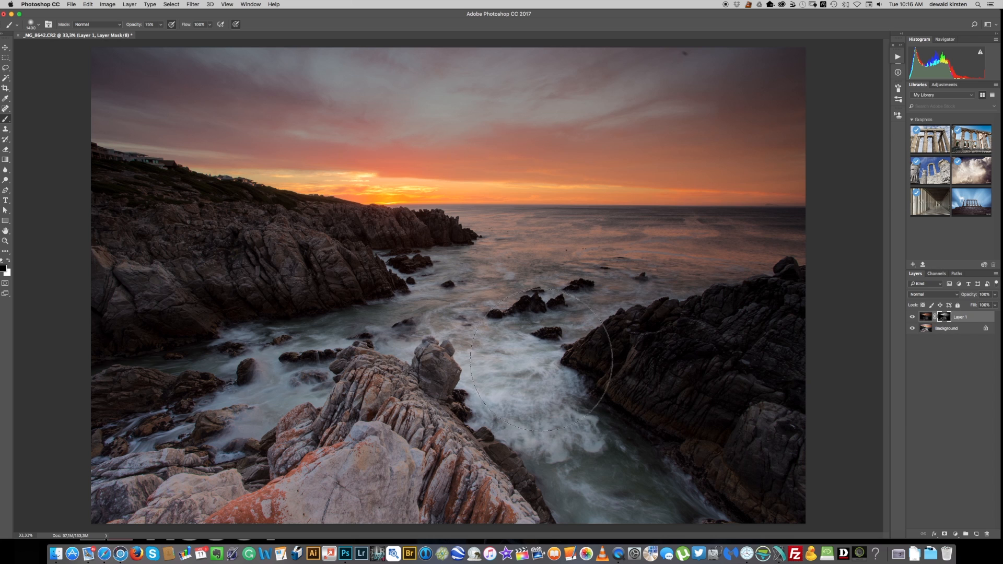
{"action": "left_click_drag", "start_coordinate": [571, 441], "coordinate": [538, 416]}
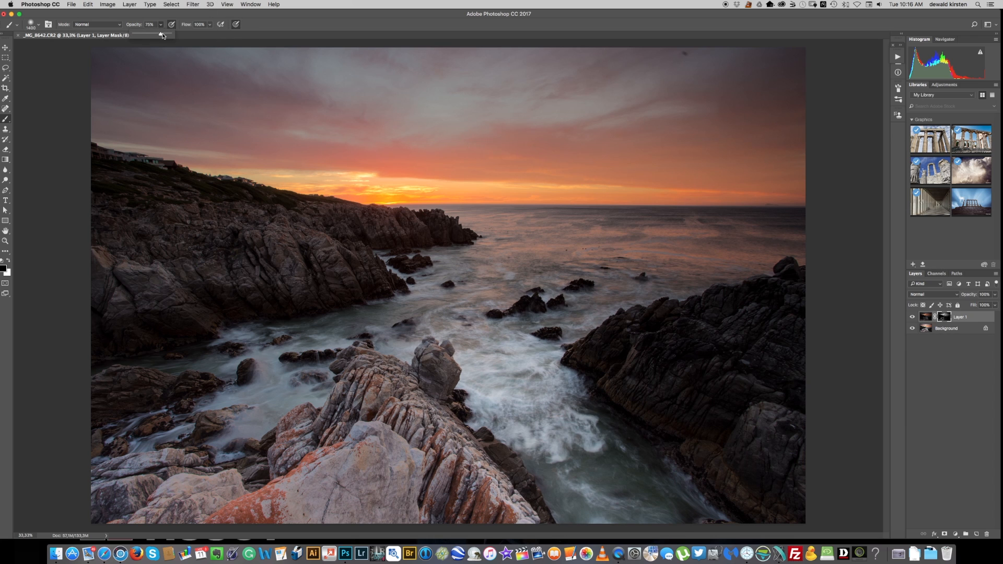
{"action": "left_click", "coordinate": [579, 353]}
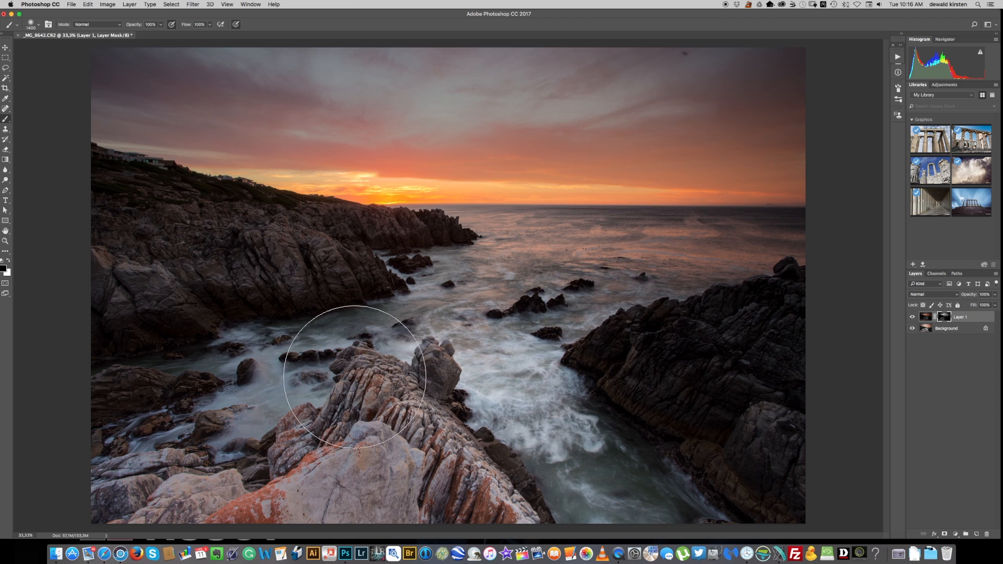
{"action": "left_click_drag", "start_coordinate": [265, 393], "coordinate": [284, 384]}
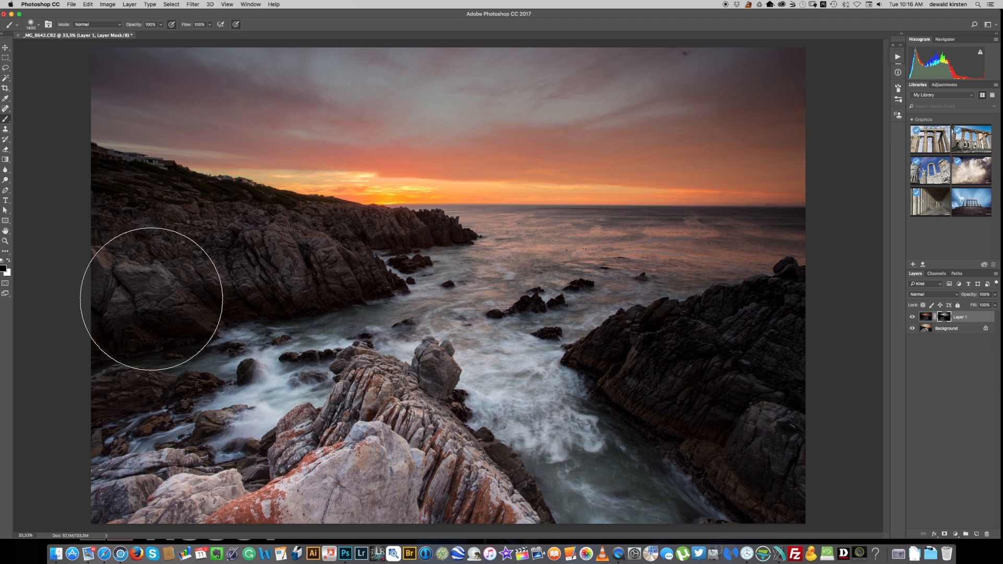
{"action": "mouse_move", "coordinate": [136, 244]}
{"action": "left_mouse_down"}
{"action": "mouse_move", "coordinate": [235, 291]}
{"action": "mouse_move", "coordinate": [256, 287]}
{"action": "mouse_move", "coordinate": [235, 266]}
{"action": "mouse_move", "coordinate": [395, 289]}
{"action": "left_mouse_up"}
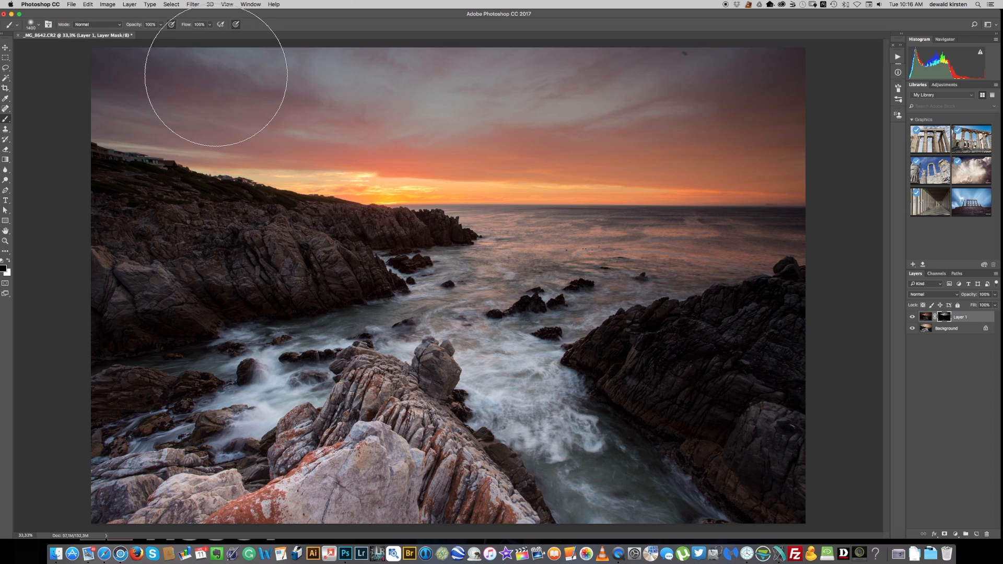
{"action": "mouse_move", "coordinate": [204, 75]}
{"action": "left_mouse_down"}
{"action": "mouse_move", "coordinate": [470, 67]}
{"action": "mouse_move", "coordinate": [660, 78]}
{"action": "left_mouse_up"}
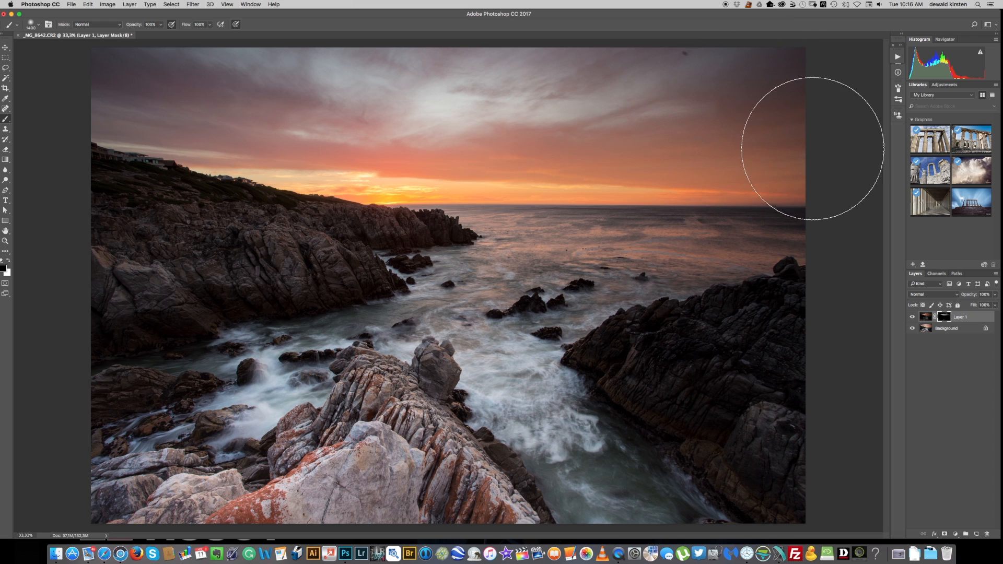
Display Layer 1's mask alone, paint the remaining grey foreground rocks solid black, and return to the normal image view
{"action": "left_click", "coordinate": [942, 317], "text": "super"}
{"action": "key", "text": "super+d"}
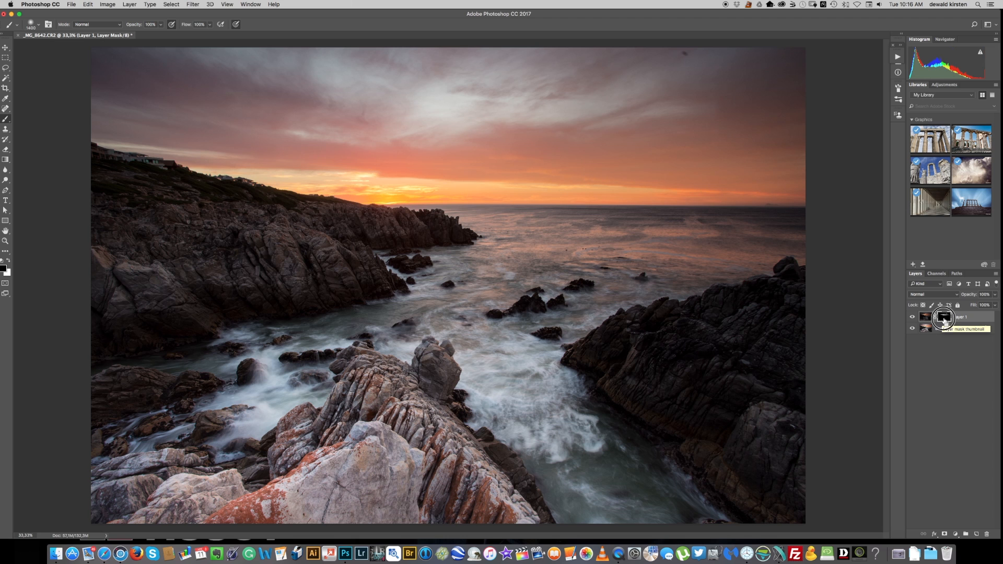
{"action": "left_click", "coordinate": [943, 319], "text": "alt"}
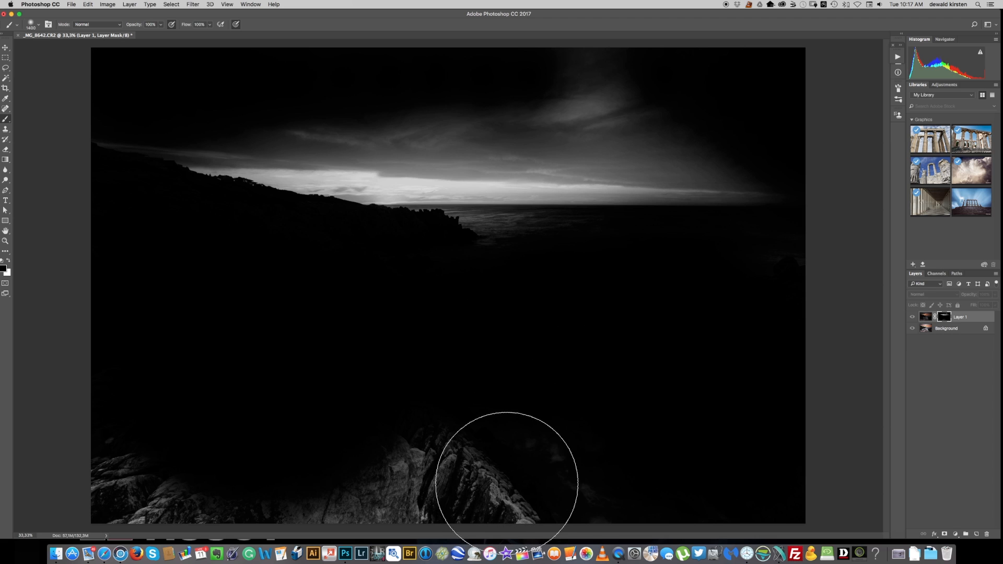
{"action": "left_click_drag", "start_coordinate": [503, 475], "coordinate": [475, 475]}
{"action": "left_click_drag", "start_coordinate": [197, 467], "coordinate": [96, 466]}
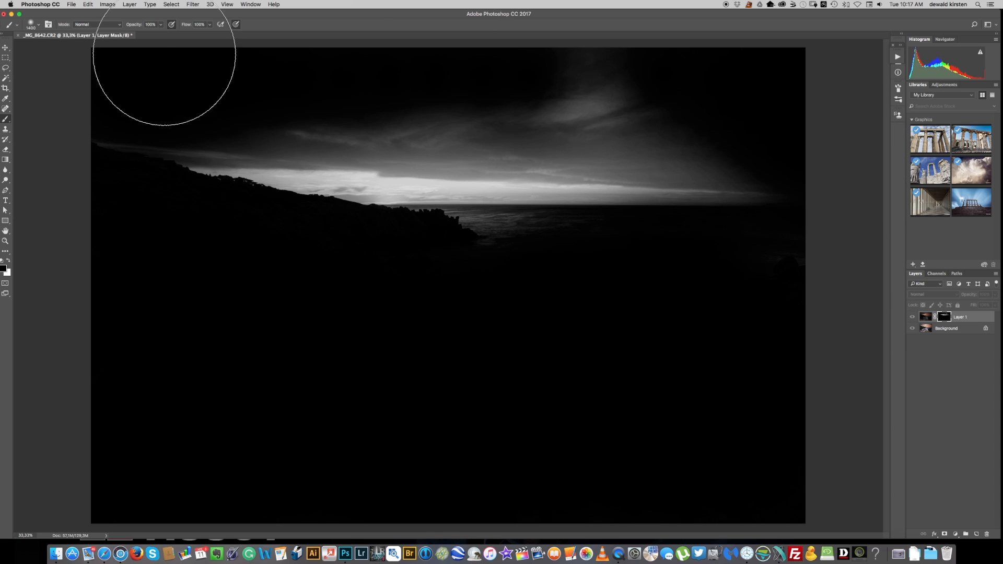
{"action": "left_click", "coordinate": [948, 318], "text": "alt"}
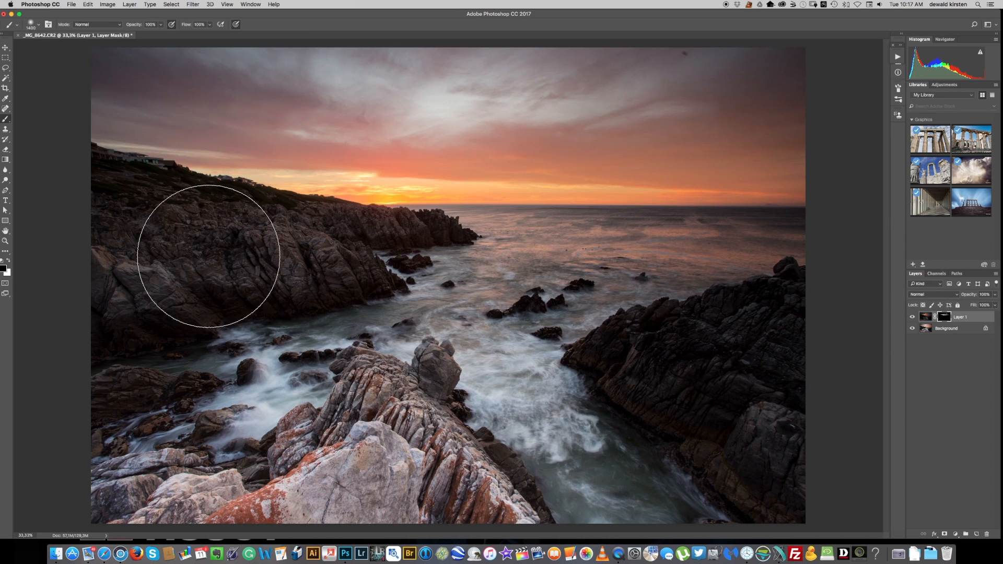
Compare the image with and without Layer 1 to examine the masked sky and foreground
{"action": "left_click", "coordinate": [911, 317]}
{"action": "left_click", "coordinate": [912, 318]}
{"action": "left_click", "coordinate": [912, 317]}
{"action": "left_click", "coordinate": [912, 317]}
{"action": "left_click", "coordinate": [912, 317]}
{"action": "left_click", "coordinate": [911, 317]}
{"action": "left_click", "coordinate": [912, 318]}
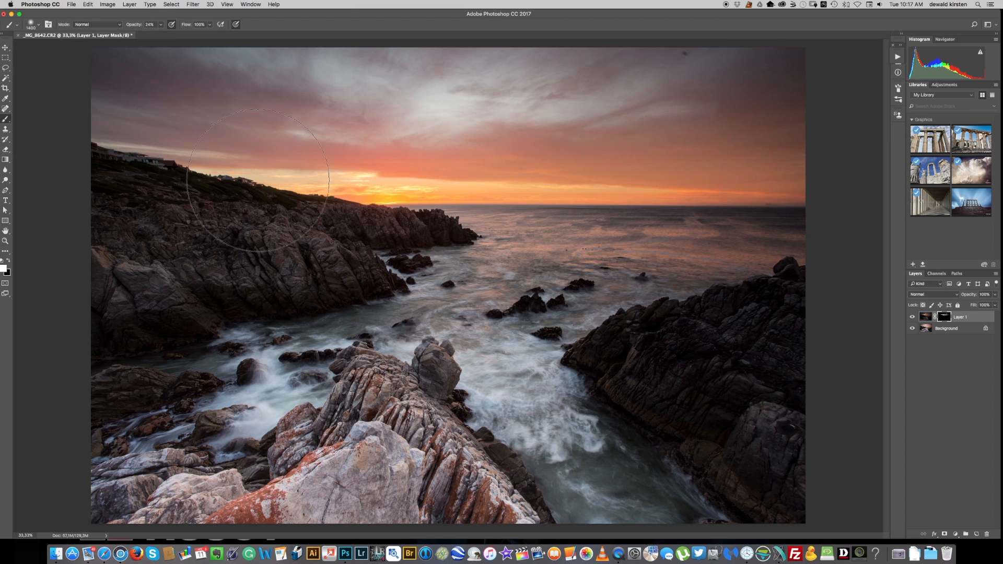
Paint white at 24% brush opacity on Layer 1's mask along the horizon, and check the result against the hidden layer
{"action": "left_click_drag", "start_coordinate": [446, 193], "coordinate": [731, 203]}
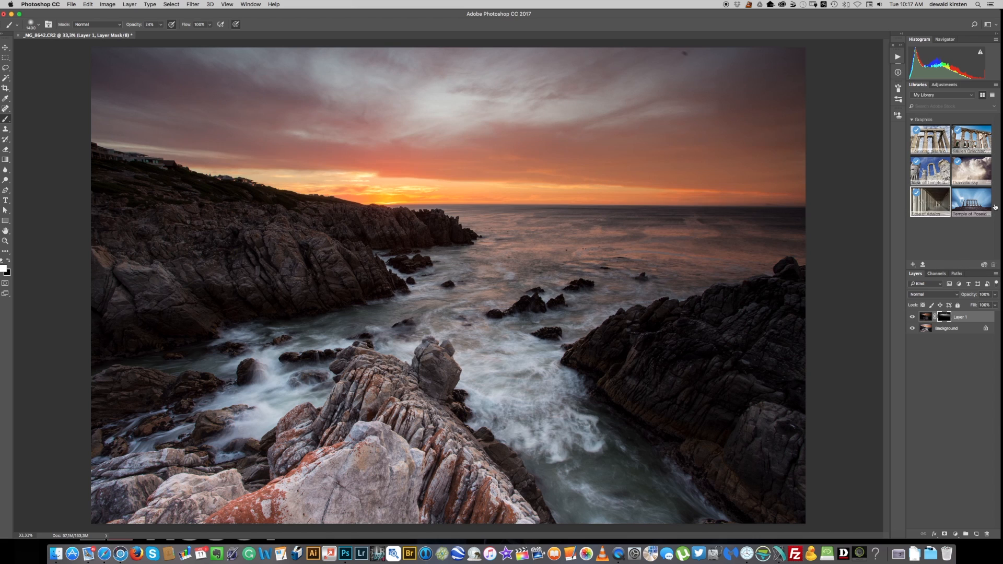
{"action": "left_click", "coordinate": [912, 317]}
{"action": "left_click", "coordinate": [911, 317]}
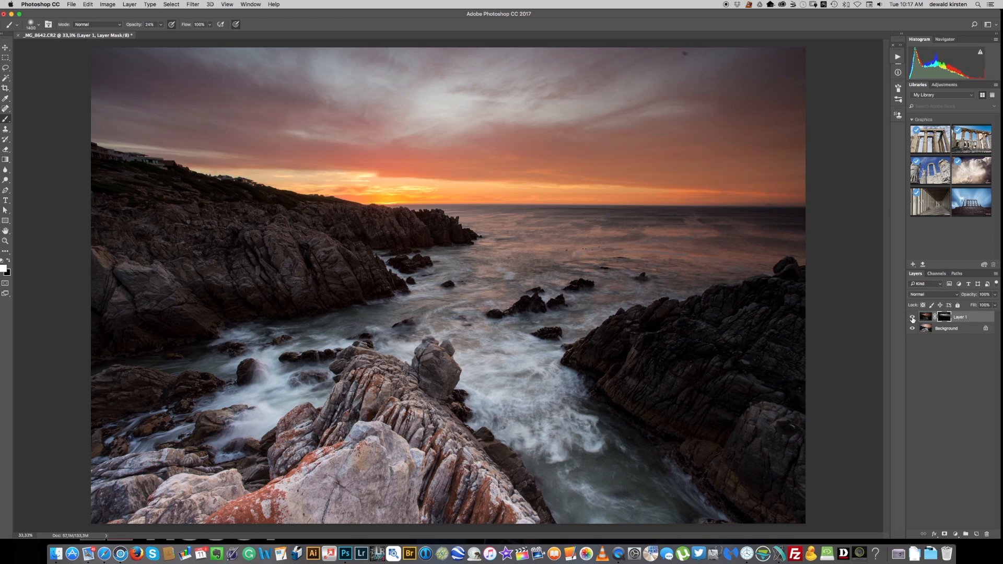
Show and hide Layer 1 repeatedly to examine how the blend changes the glow along the horizon
{"action": "left_click", "coordinate": [912, 317]}
{"action": "left_click", "coordinate": [911, 317]}
{"action": "left_click", "coordinate": [911, 317]}
{"action": "left_click", "coordinate": [911, 317]}
{"action": "left_click", "coordinate": [912, 317]}
{"action": "left_click", "coordinate": [912, 318]}
{"action": "left_click", "coordinate": [911, 317]}
{"action": "left_click", "coordinate": [912, 318]}
{"action": "left_click", "coordinate": [911, 318]}
{"action": "left_click", "coordinate": [912, 317]}
{"action": "left_click", "coordinate": [912, 317]}
{"action": "left_click", "coordinate": [912, 317]}
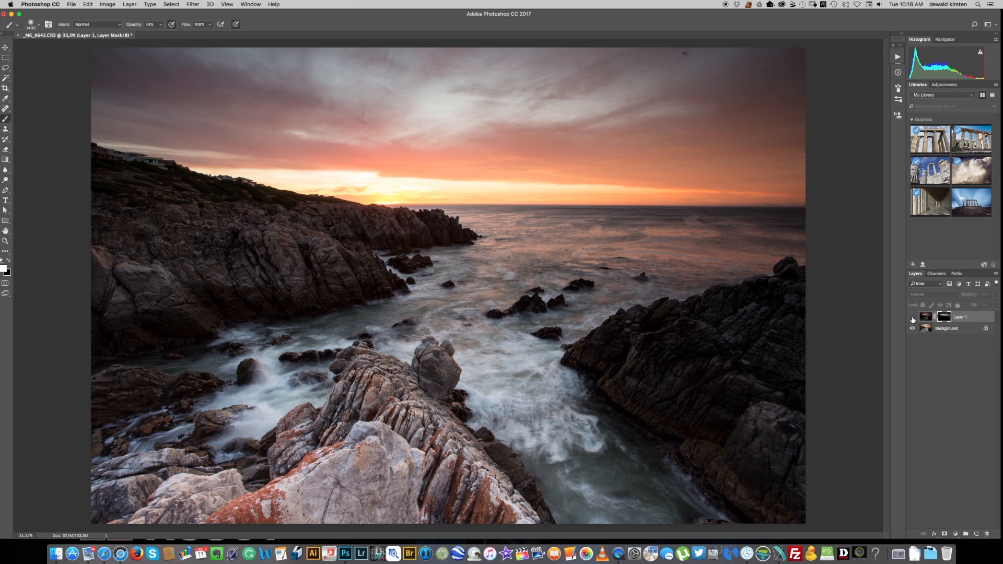
{"action": "left_click", "coordinate": [912, 318]}
{"action": "left_click", "coordinate": [912, 318]}
{"action": "left_click", "coordinate": [912, 318]}
{"action": "left_click", "coordinate": [912, 319]}
{"action": "left_click", "coordinate": [912, 317]}
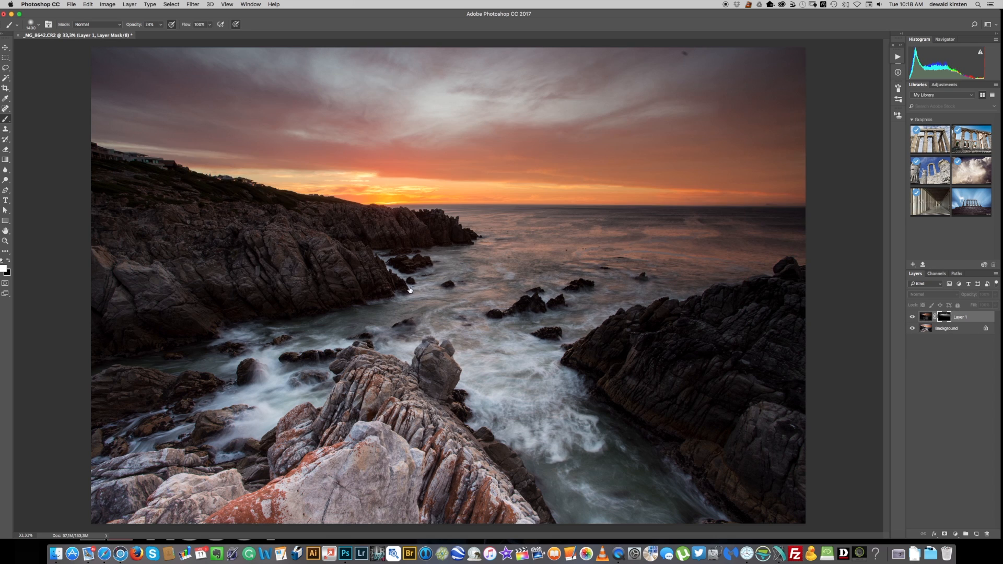
Reduce the brush size and switch the painting colour to black for work on Layer 1's mask
{"action": "key", "text": "bracketleft"}
{"action": "key", "text": "bracketleft"}
{"action": "key", "text": "bracketleft"}
{"action": "key", "text": "bracketleft"}
{"action": "key", "text": "bracketleft"}
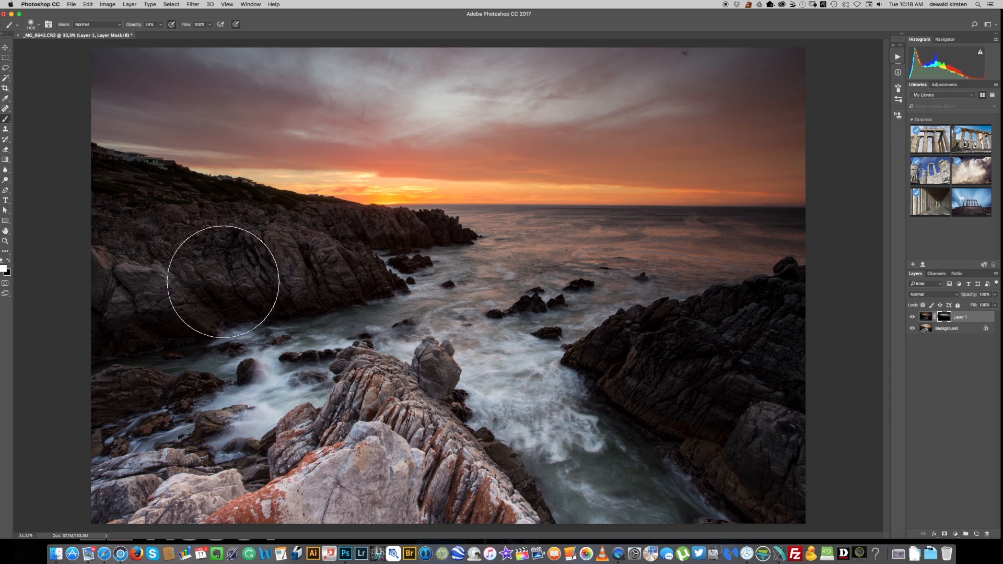
{"action": "key", "text": "x"}
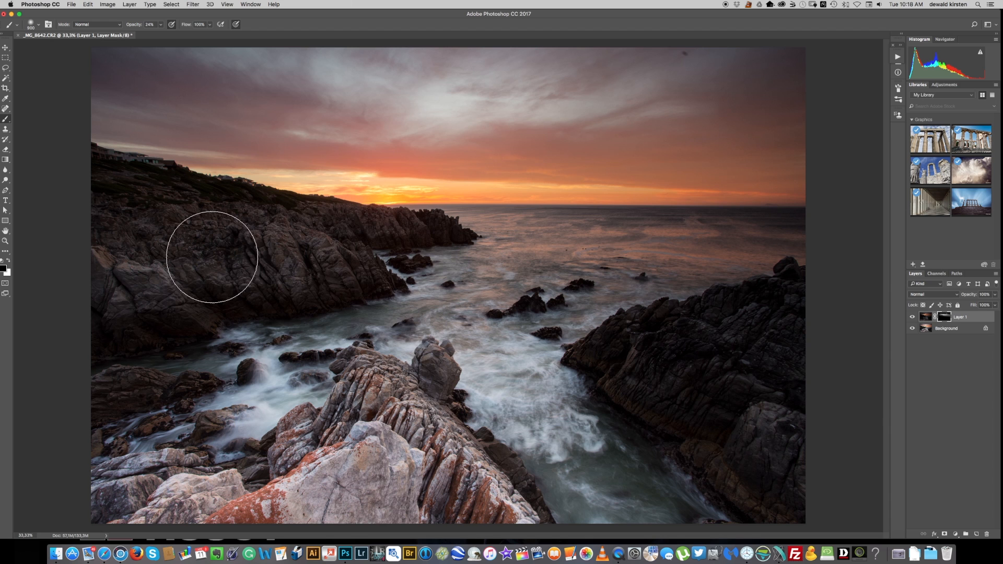
Check the blend with Layer 1 hidden and shown, and flatten the image into a single Background layer
{"action": "left_click", "coordinate": [911, 318]}
{"action": "left_click", "coordinate": [911, 318]}
{"action": "left_click", "coordinate": [911, 318]}
{"action": "left_click", "coordinate": [912, 317]}
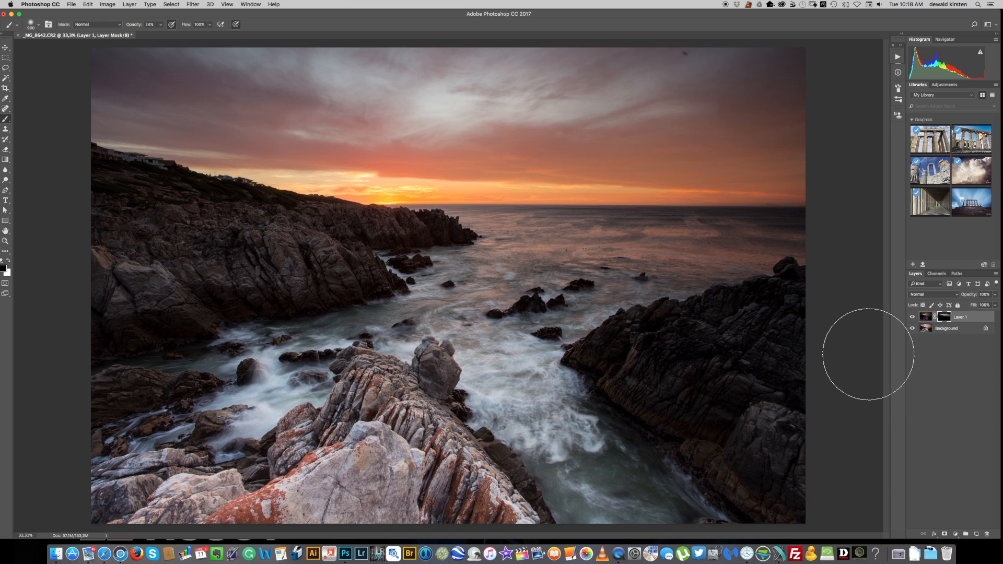
{"action": "right_click", "coordinate": [978, 321]}
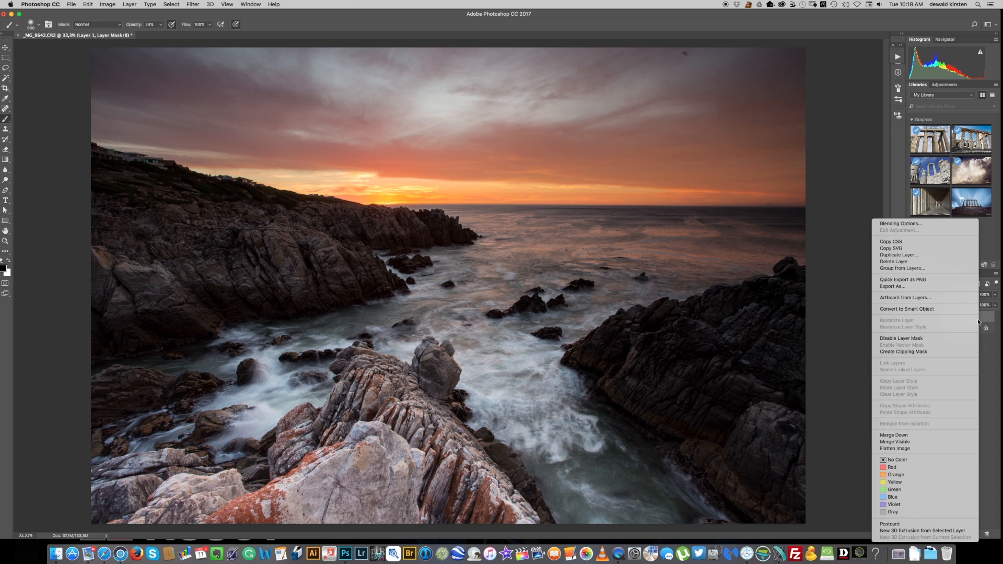
{"action": "left_click", "coordinate": [920, 447]}
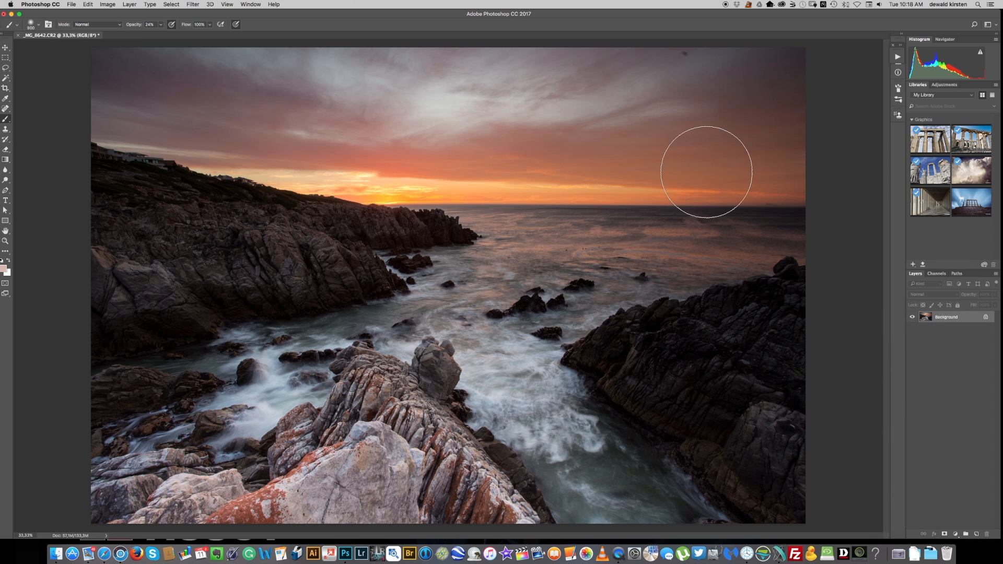